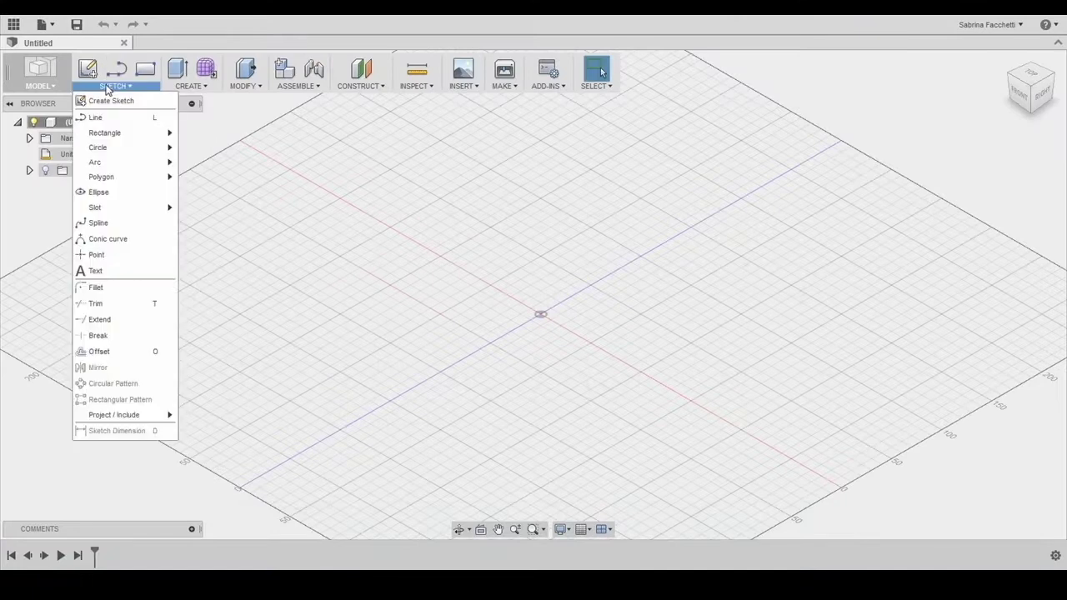
On the ground plane, draw a vertical line up from the origin and make it construction geometry.
left_click(101, 118)
left_click(538, 342)
left_click(499, 263)
left_click(498, 151)
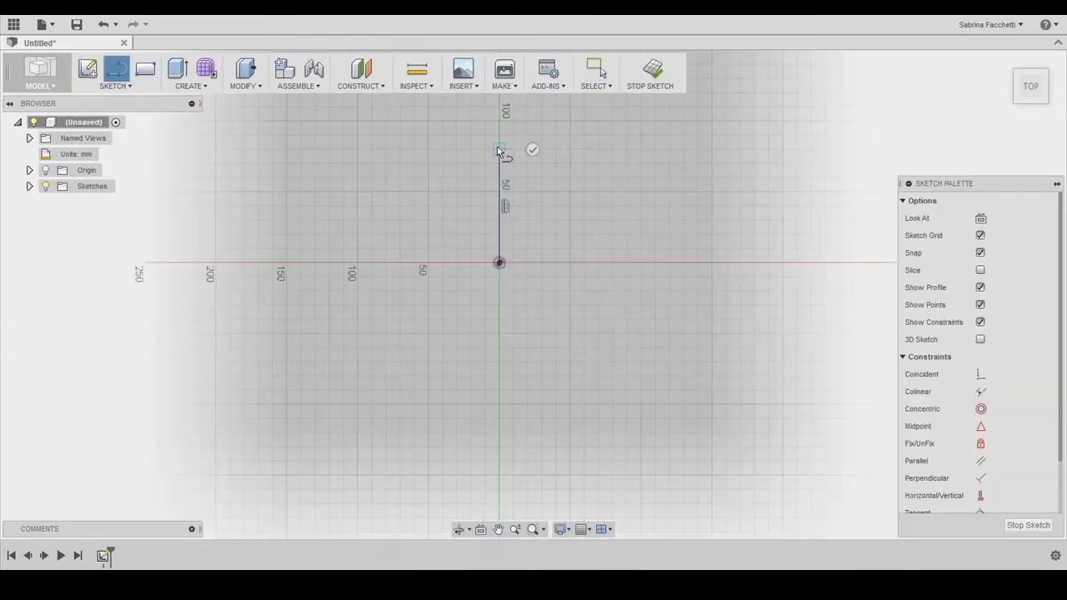
key("Escape")
left_click(500, 192)
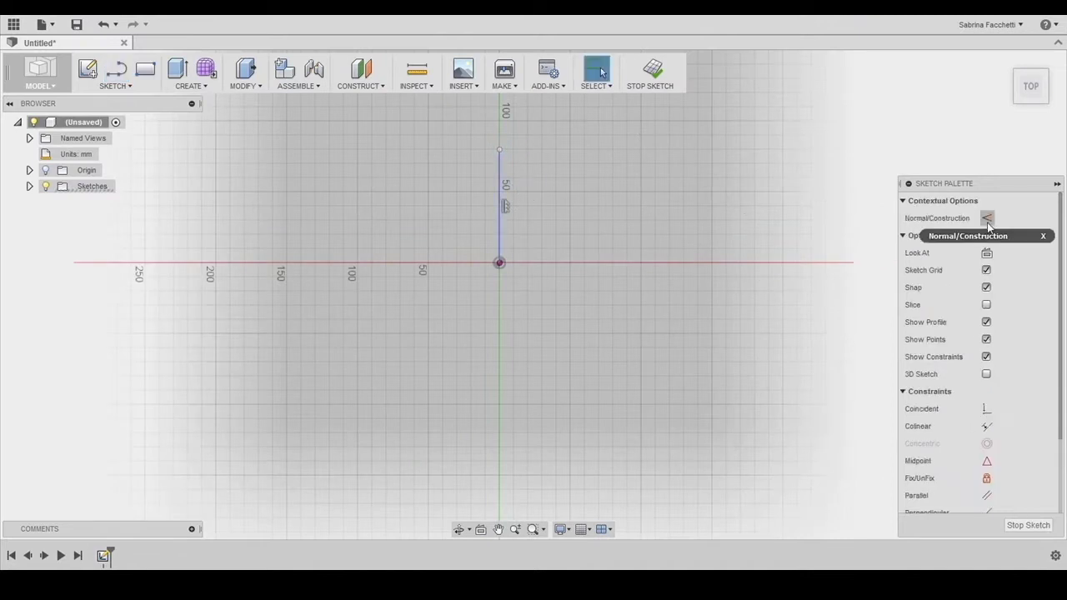
left_click(988, 218)
left_click(556, 234)
scroll(555, 234, "up", 2)
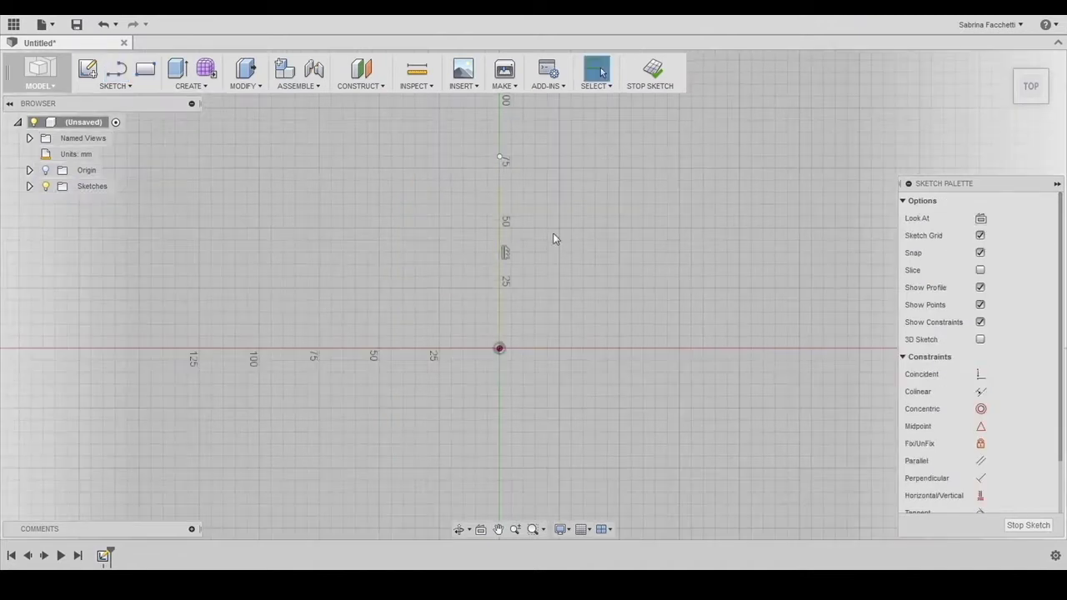
Draw a slanted line from the vertical axis above the origin down to the horizontal axis.
left_click(125, 87)
left_click(108, 124)
left_click(498, 193)
left_click(584, 348)
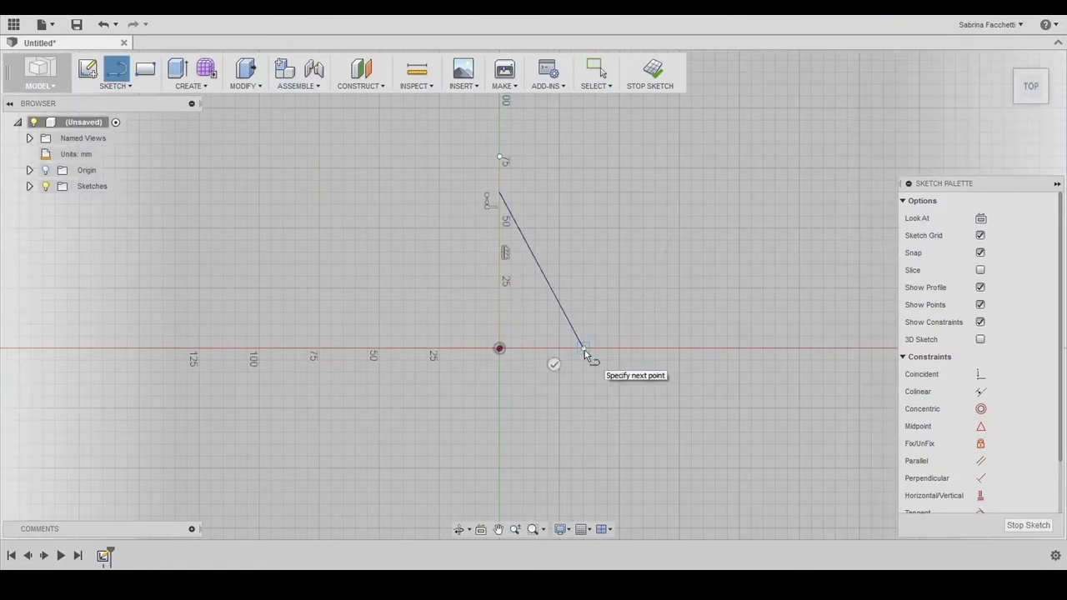
key("Escape")
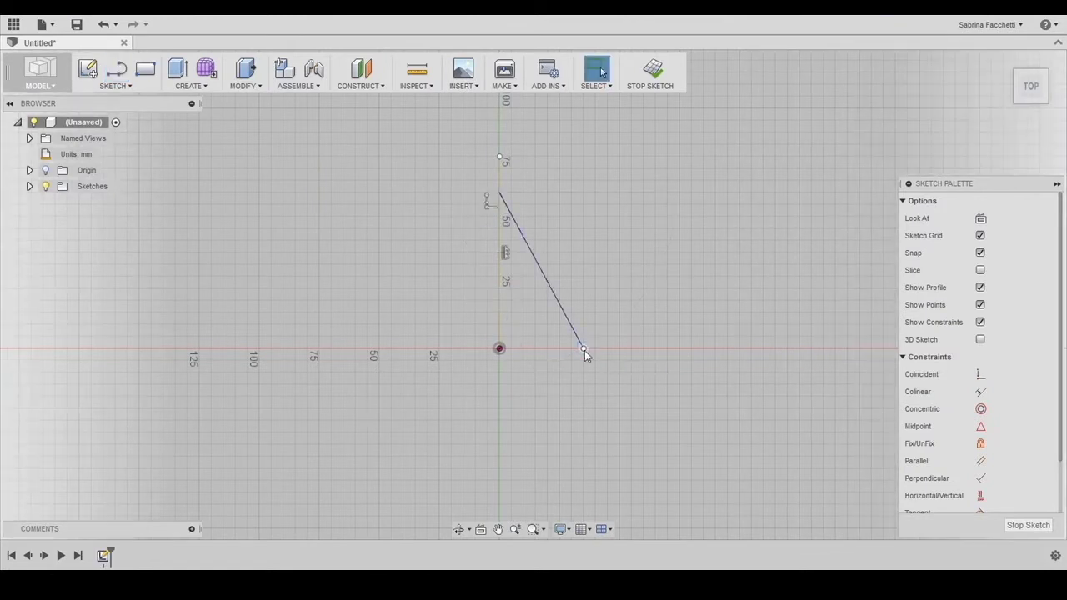
left_click(115, 86)
left_click(113, 432)
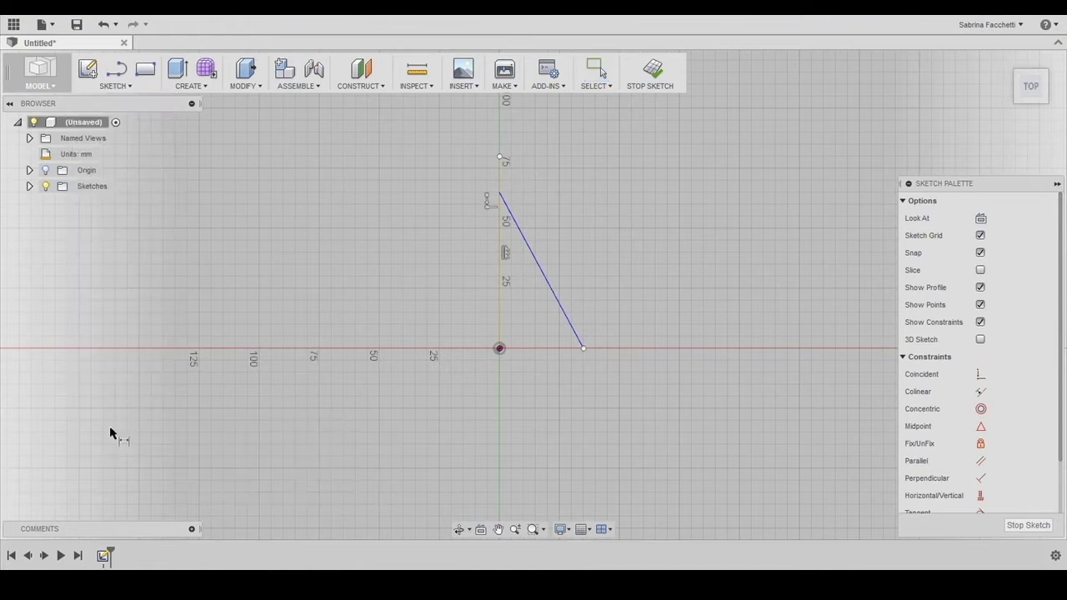
Dimension the slanted line's top end 15 mm above the origin.
left_click(499, 349)
left_click(500, 194)
left_click(455, 283)
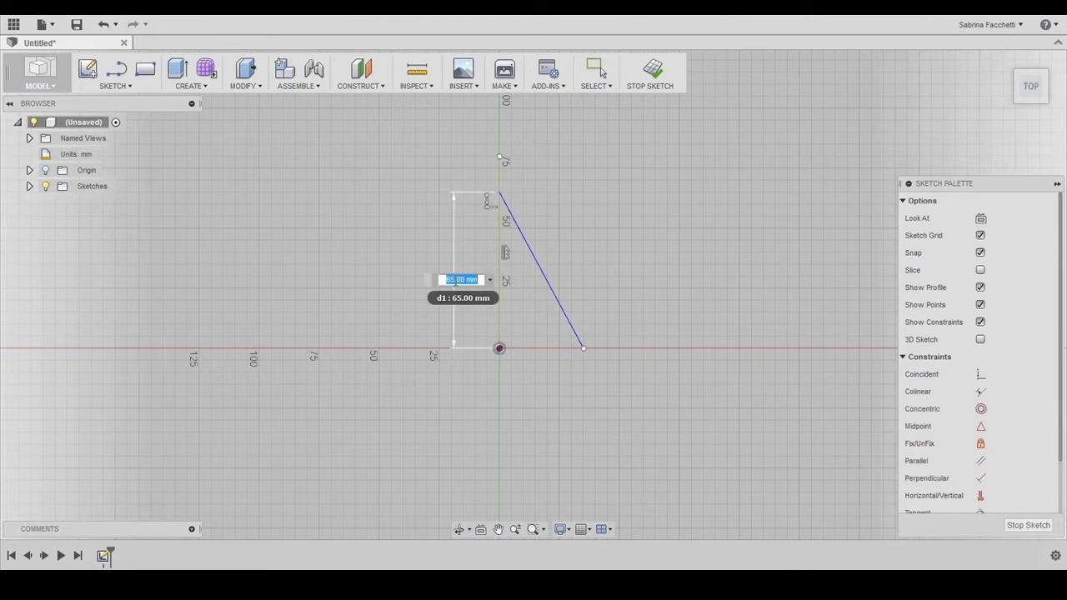
type("15")
key("Return")
scroll(532, 359, "up", 3)
Set the line's lower end 7.50 mm from the origin and keep it on the horizontal axis.
left_click(476, 354)
left_click(596, 364)
left_click(534, 401)
type("7.5")
key("Return")
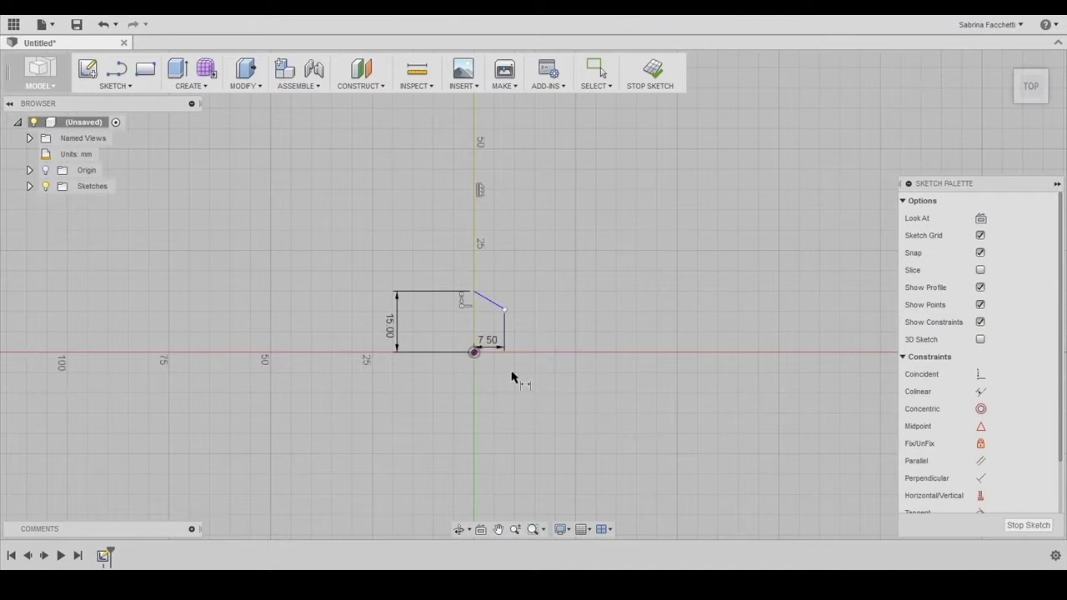
key("Escape")
scroll(511, 364, "up", 4)
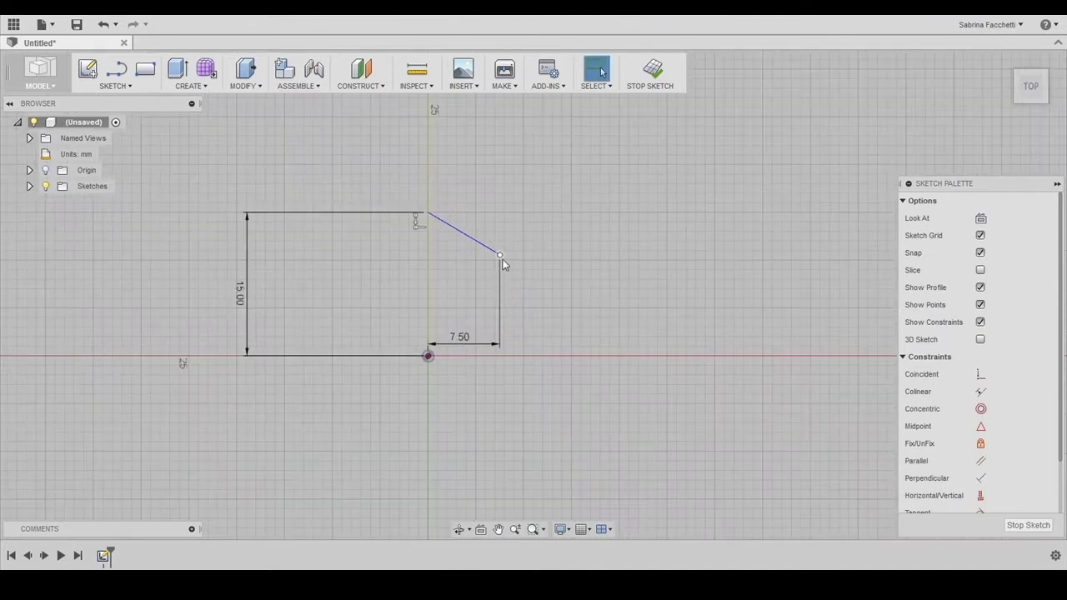
left_click_drag(502, 257, 500, 351)
key("Escape")
Mirror the slanted line across the vertical axis.
left_click(471, 295)
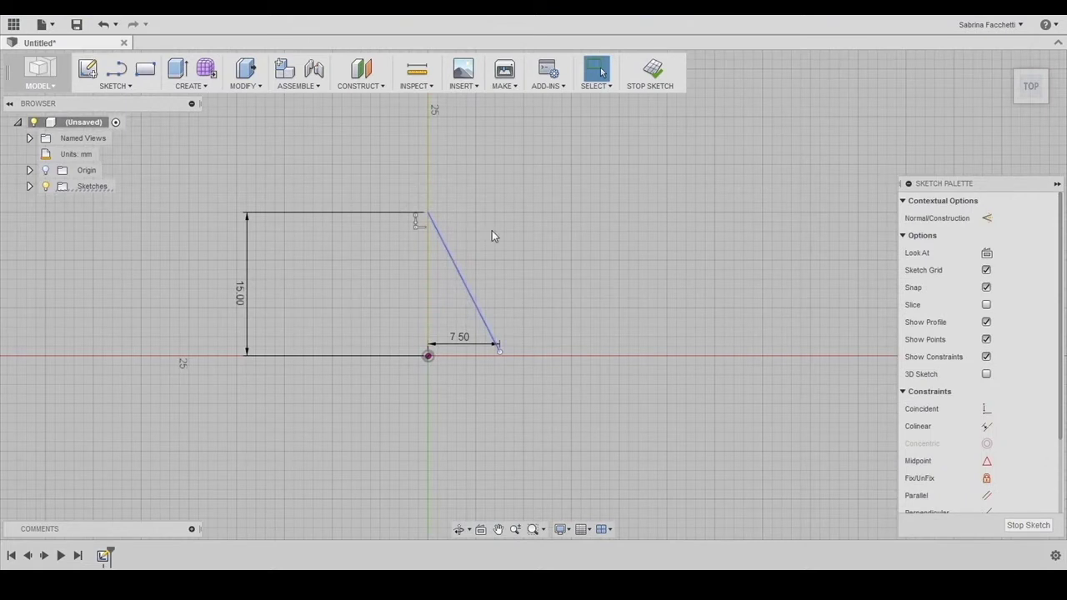
left_click(117, 85)
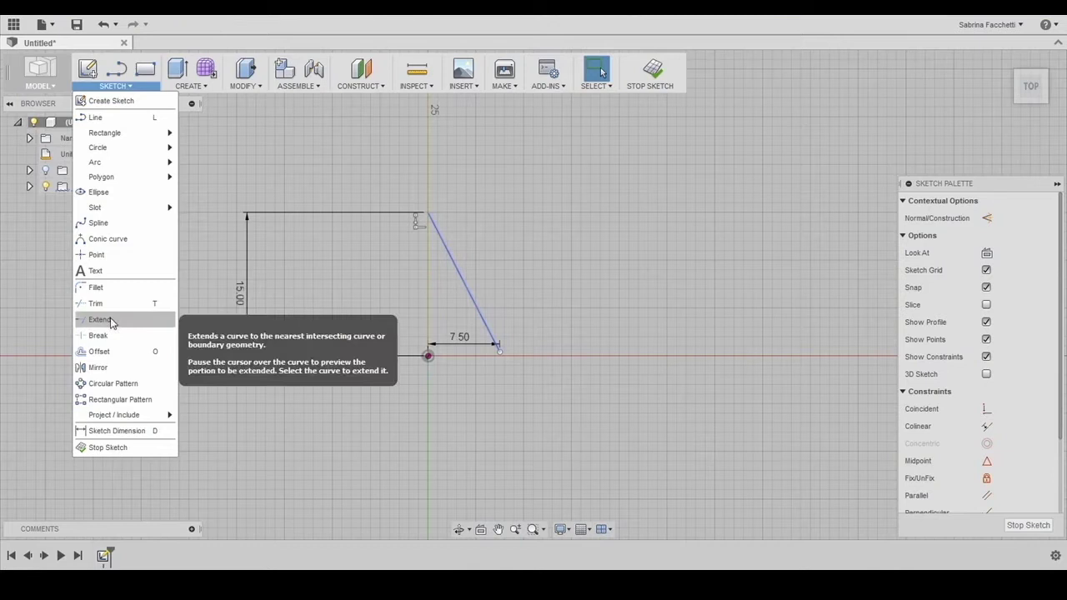
left_click(99, 367)
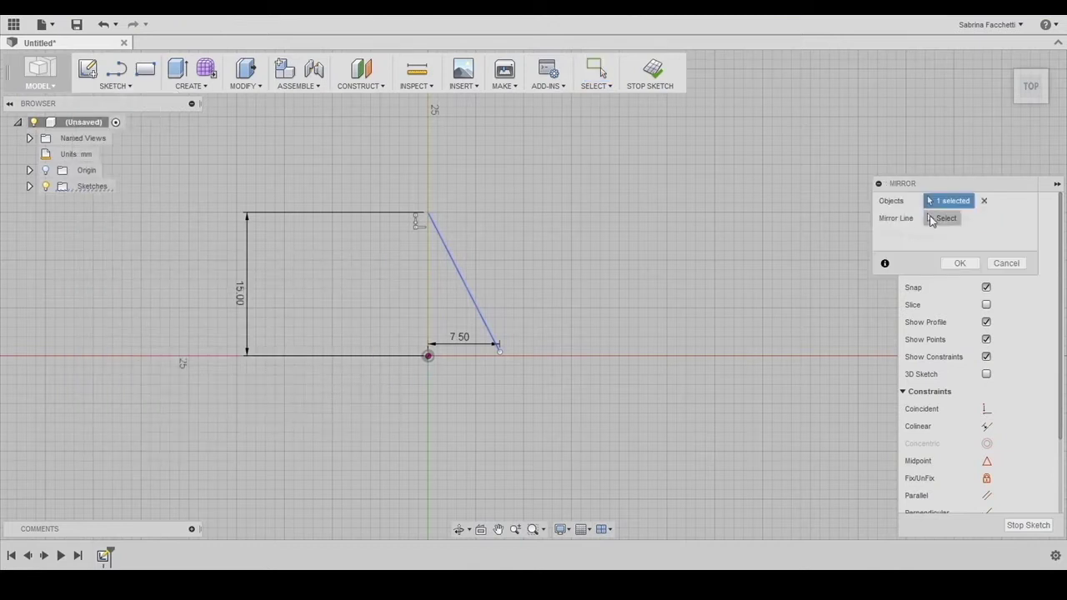
left_click(934, 223)
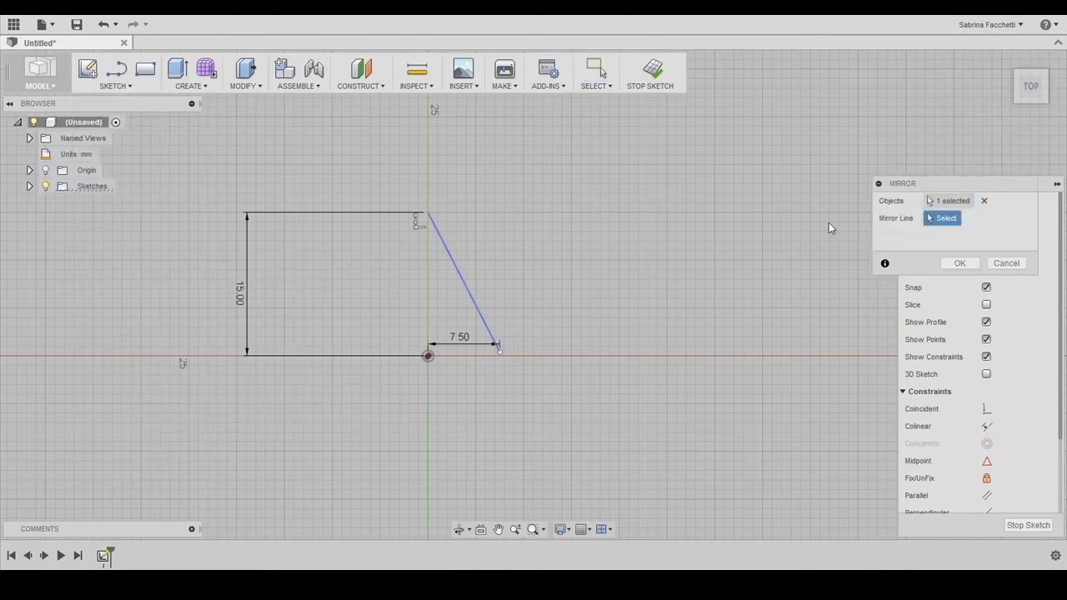
left_click(426, 174)
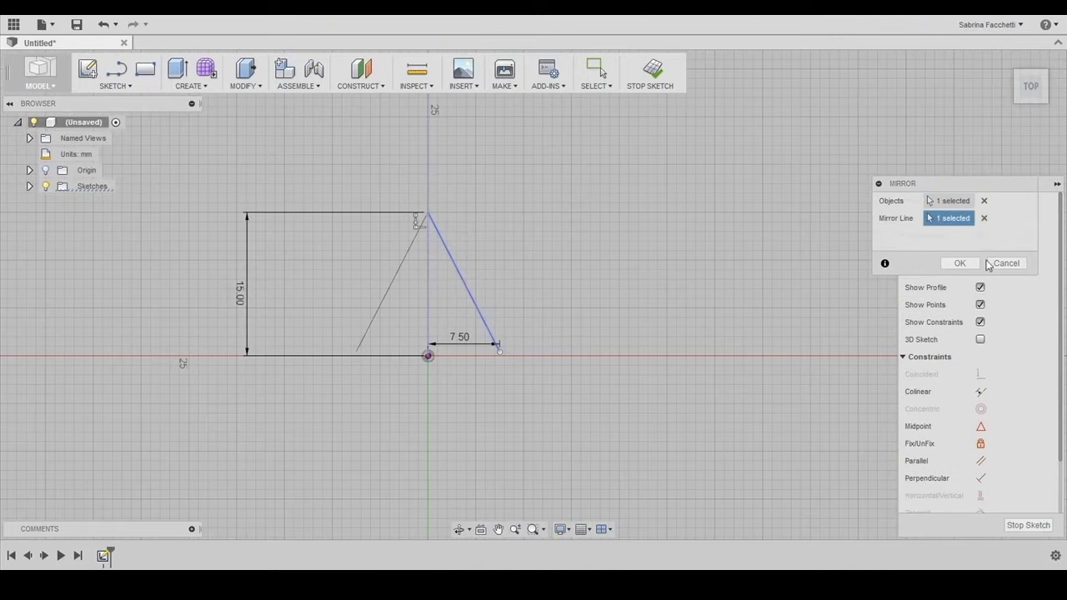
left_click(960, 262)
scroll(774, 390, "down", 1)
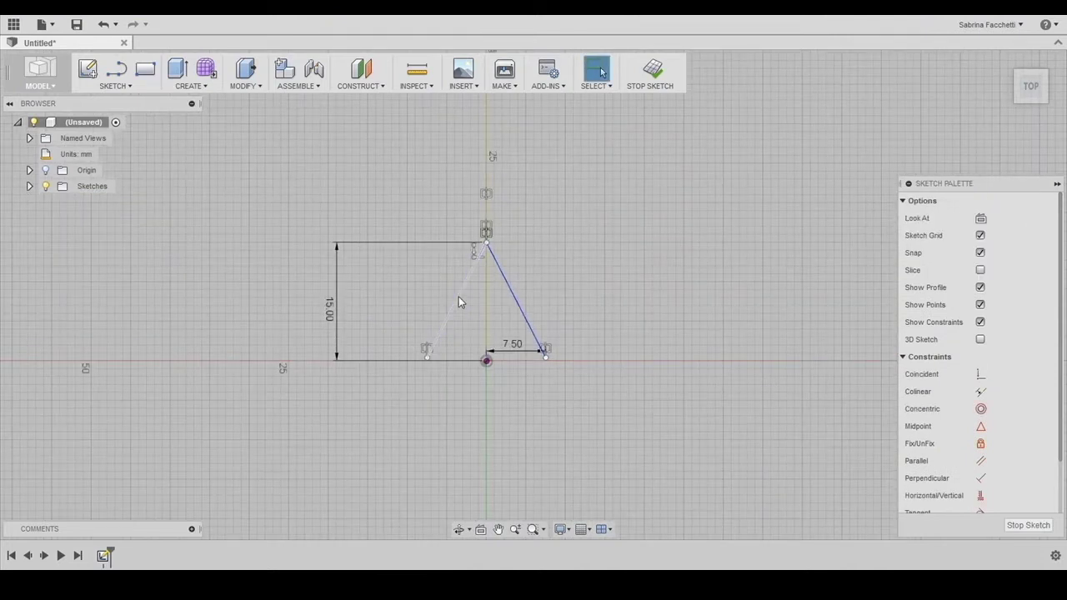
Circular-pattern both slanted lines around the origin into five star points.
left_click(512, 302)
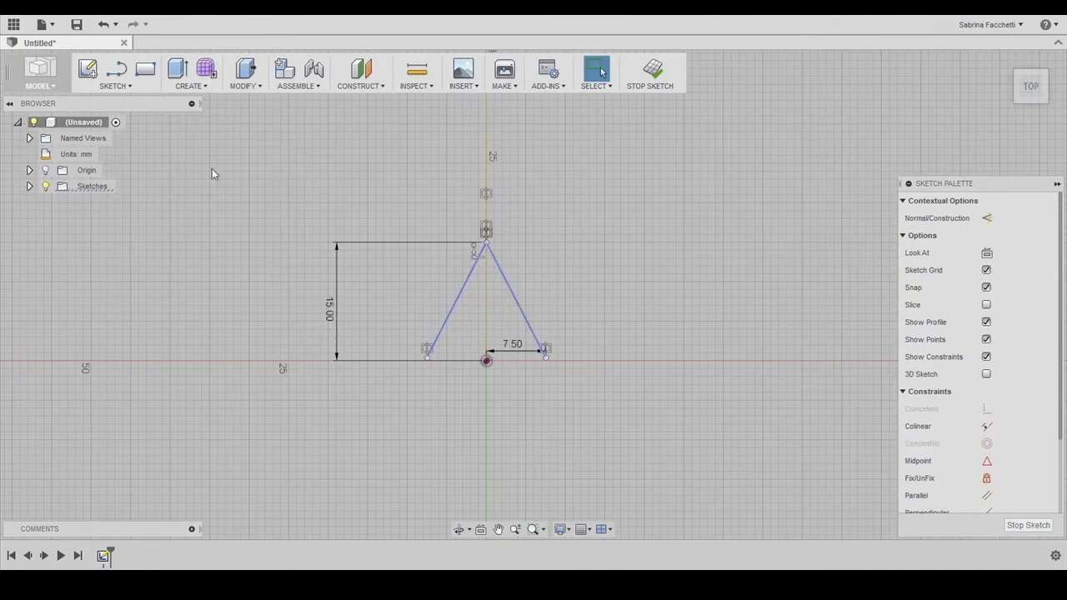
left_click(116, 86)
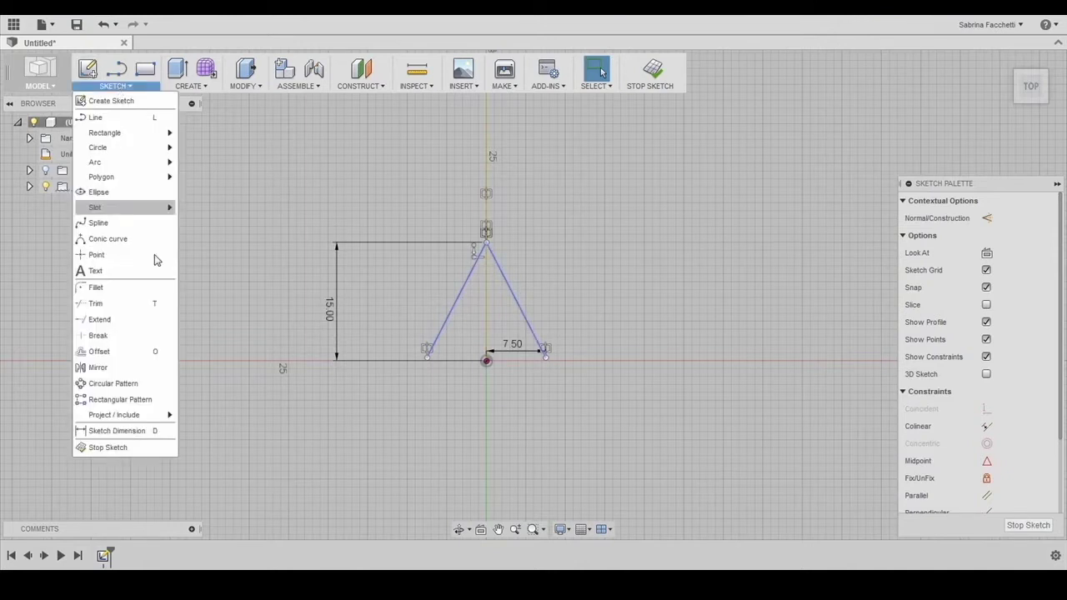
left_click(128, 385)
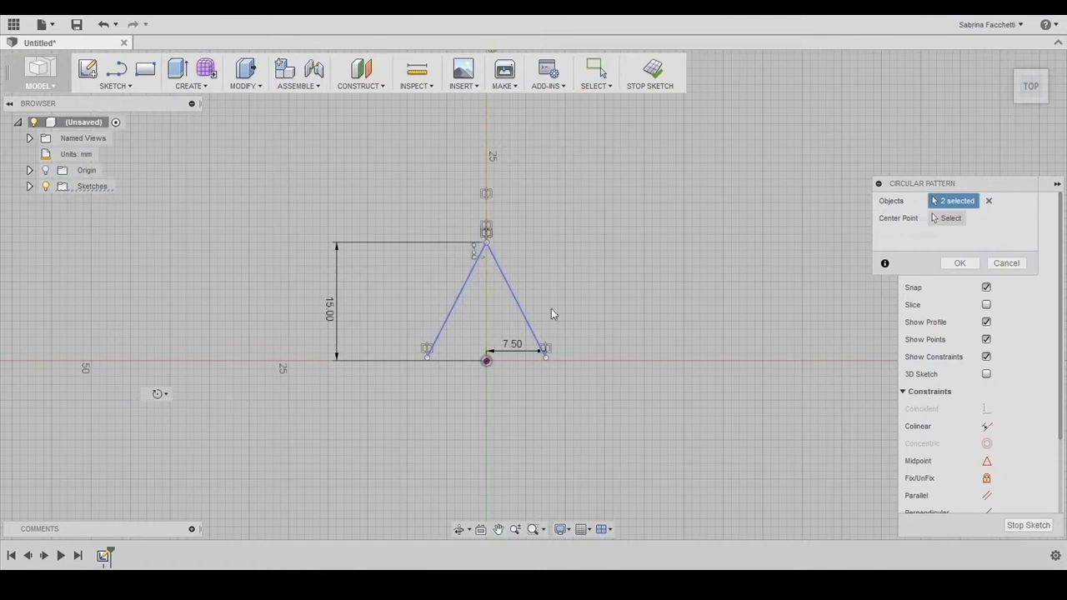
left_click(945, 220)
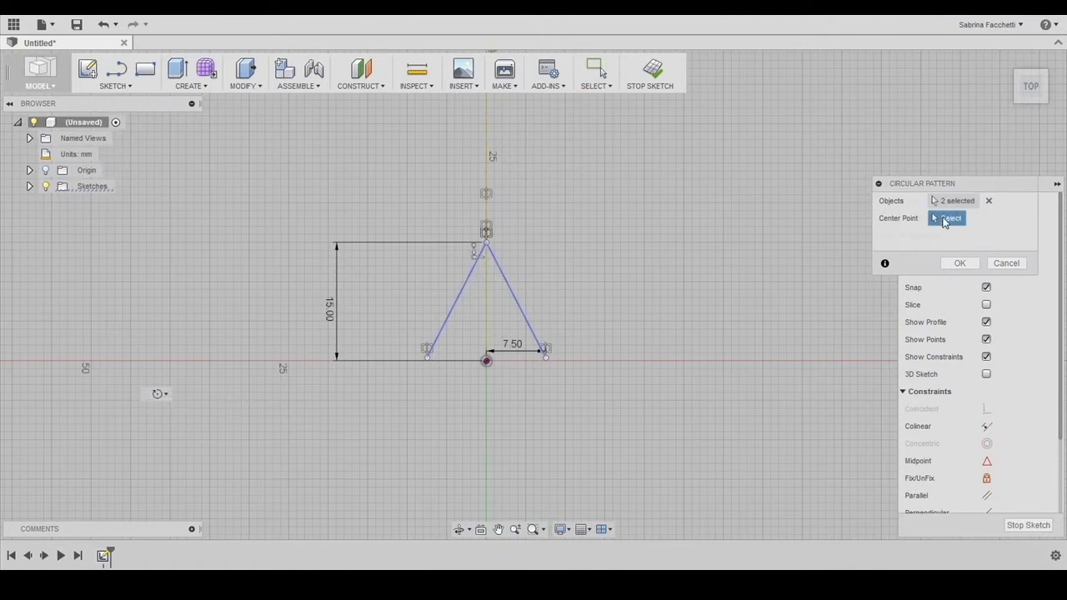
left_click(490, 364)
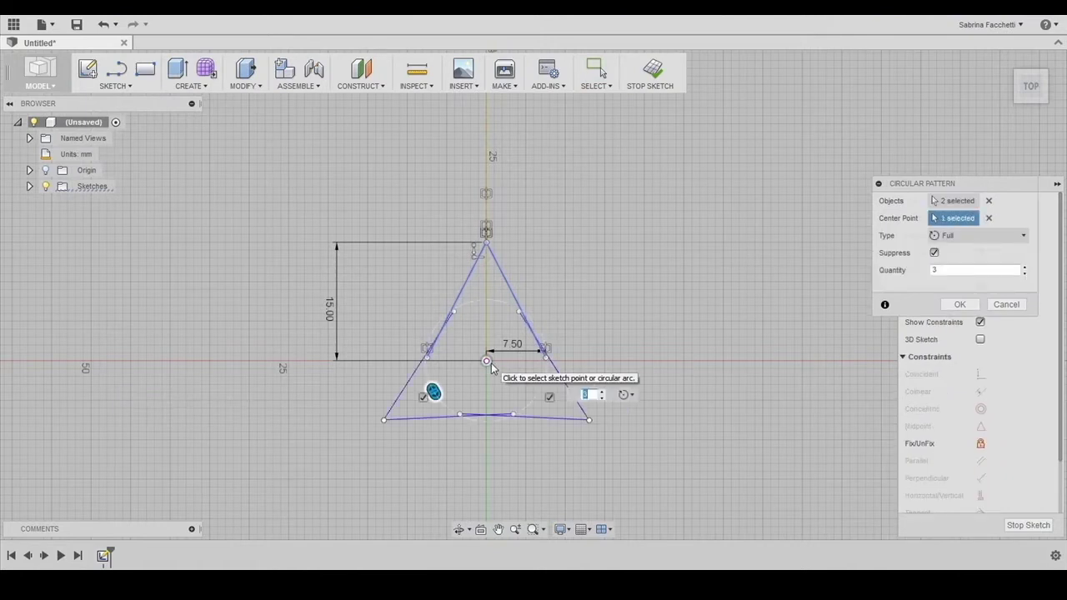
scroll(491, 362, "up", 3)
key("Return")
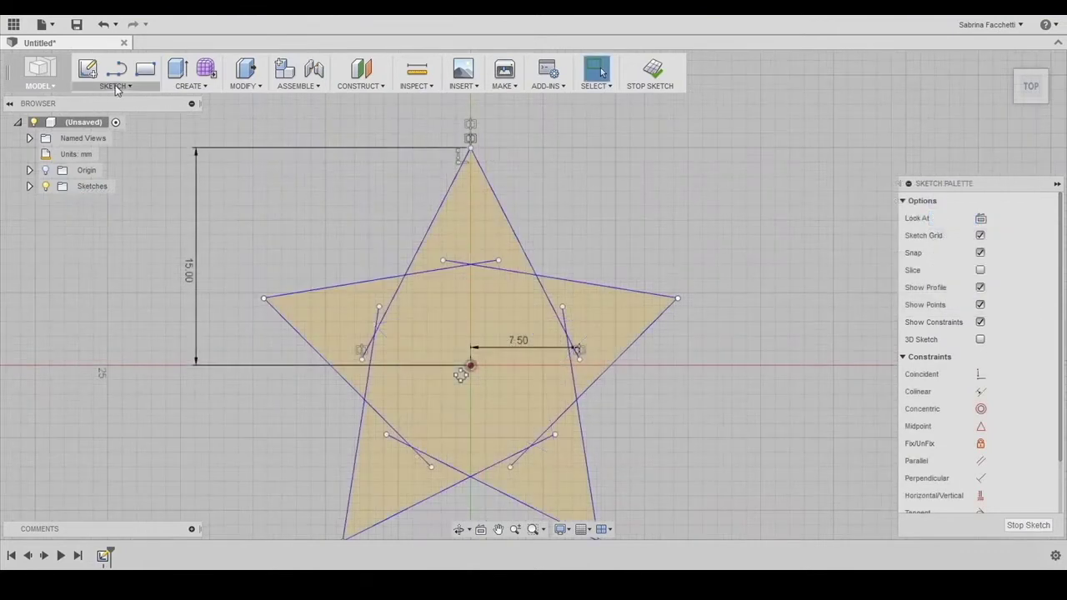
Break the six crossing star edges at their intersection points.
left_click(115, 86)
left_click(108, 335)
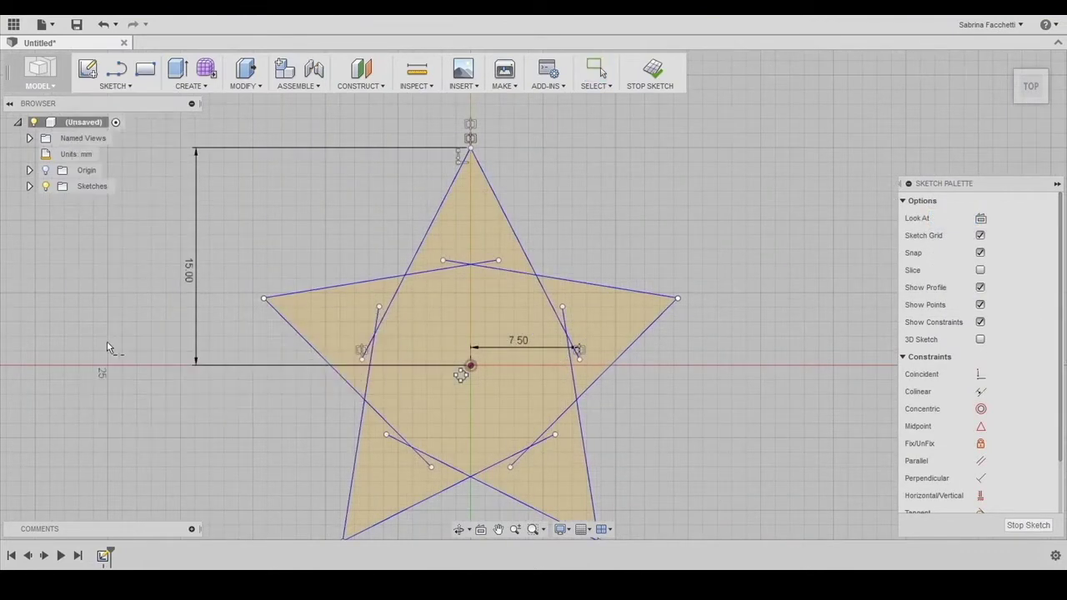
left_click(431, 277)
left_click(507, 272)
left_click(546, 305)
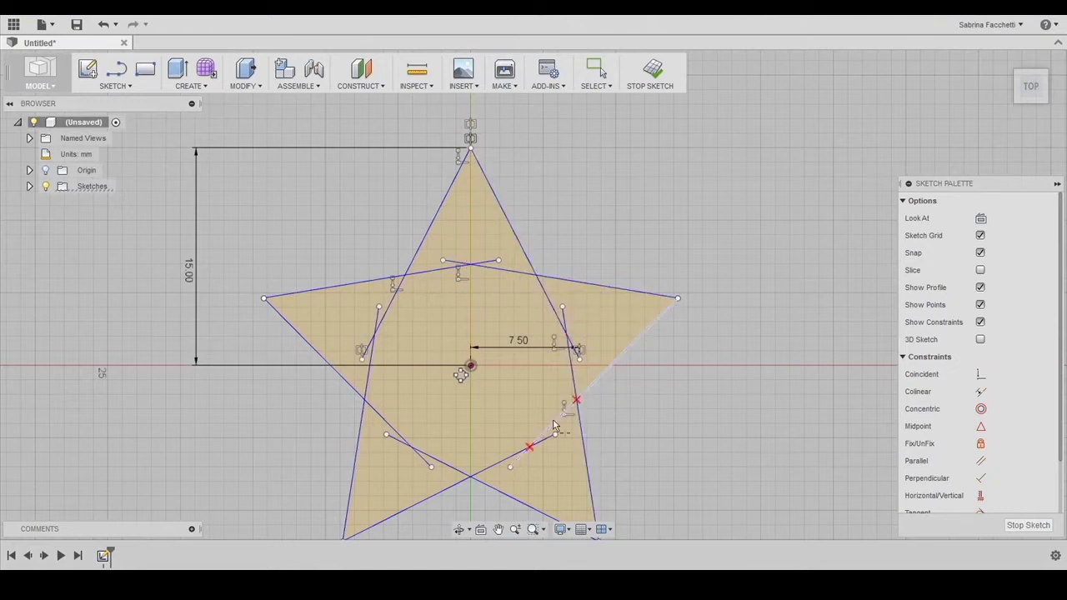
left_click(554, 425)
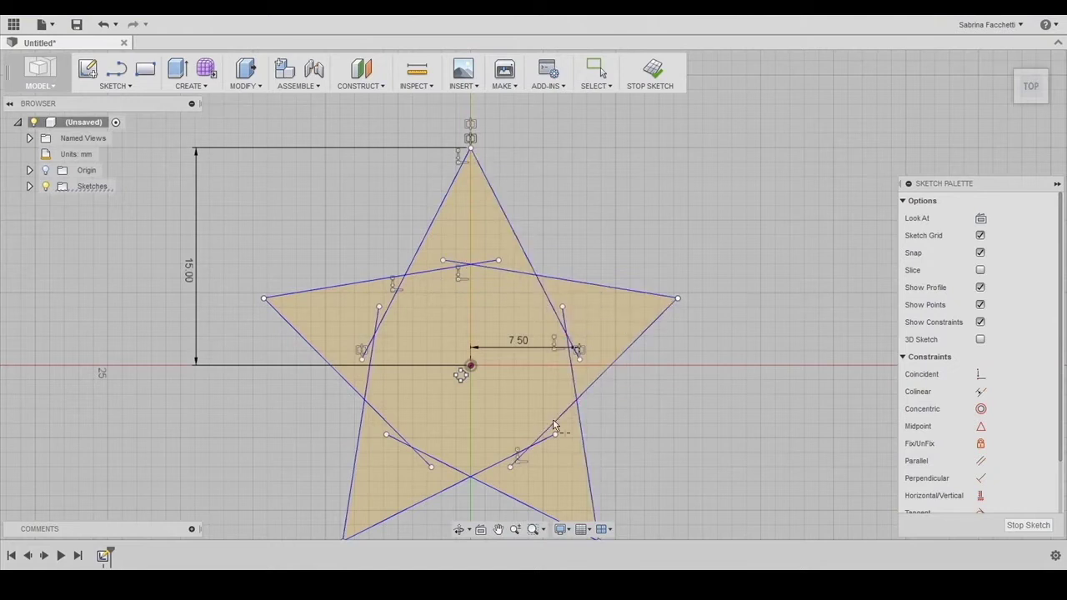
left_click(446, 466)
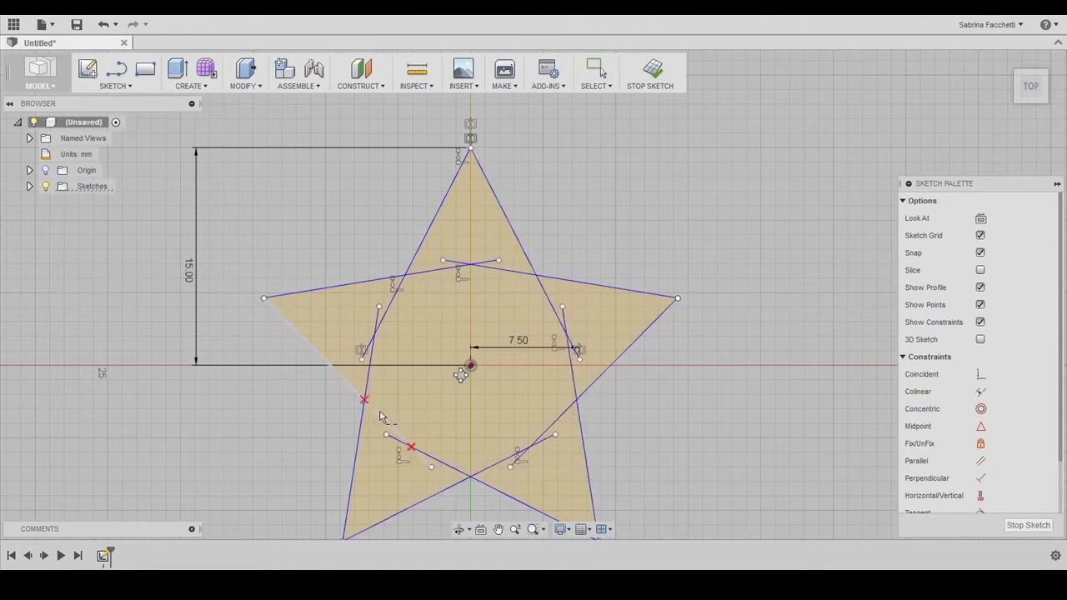
left_click(397, 308)
key("Escape")
Delete the upper inner segments and the 7.50 dimension.
left_click(434, 272)
left_click(507, 264)
key("Escape")
left_click(487, 266)
key("Escape")
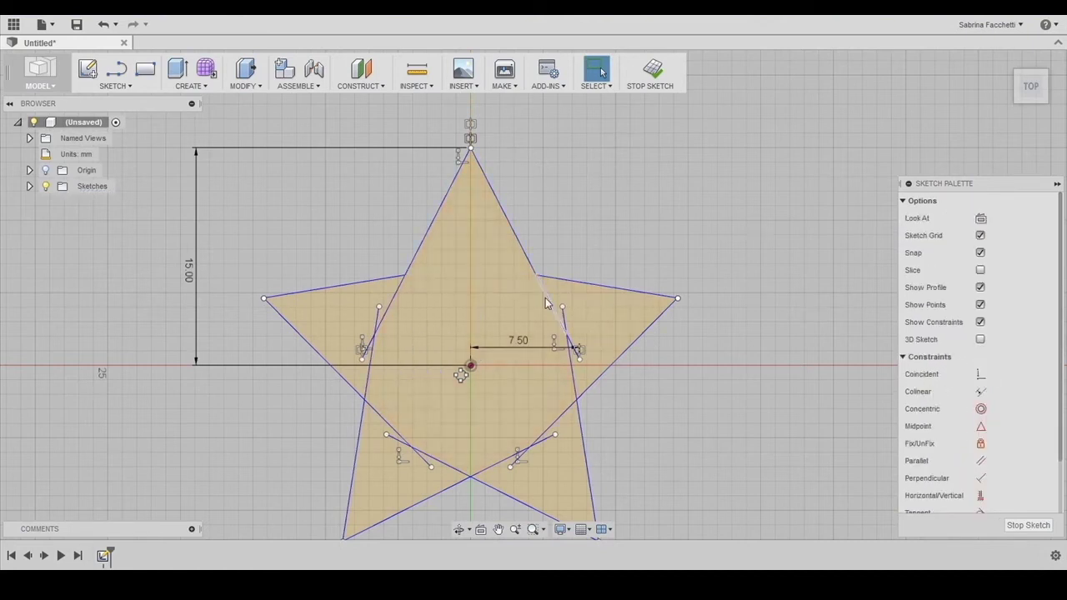
left_click(545, 298)
key("Delete")
left_click(572, 352)
key("Delete")
Delete the remaining bottom and left-arm interior segments to leave a clean star outline.
left_click_drag(556, 435, 531, 447)
left_click(495, 464)
key("Delete")
left_click(400, 448)
key("Delete")
left_click(384, 422)
key("Delete")
left_click(371, 371)
key("Delete")
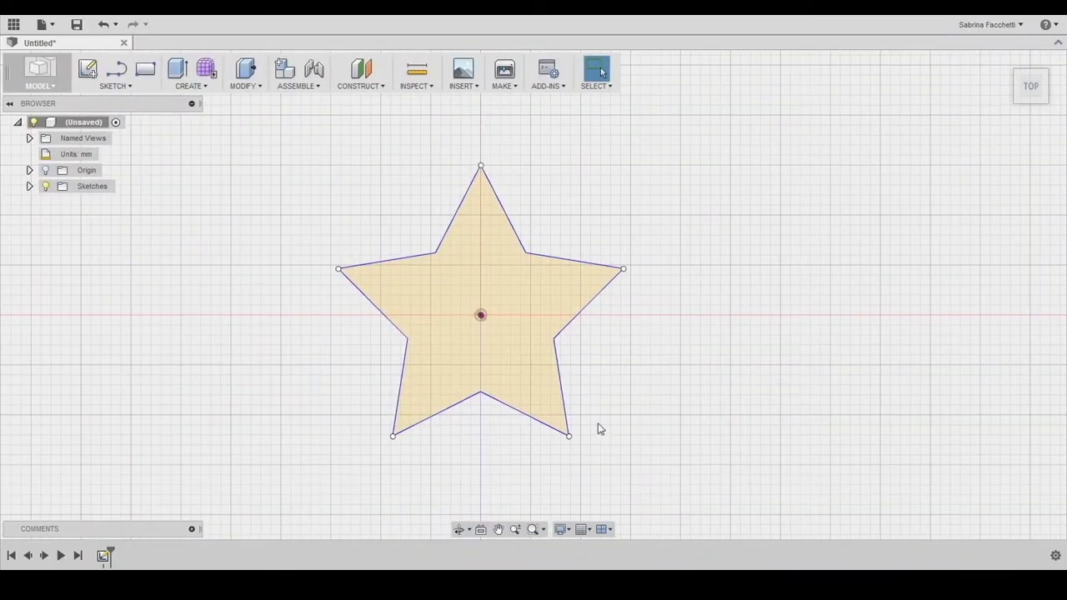
Create an offset plane 3 mm from the XZ origin plane.
middle_click_drag(598, 428, 598, 357, "shift")
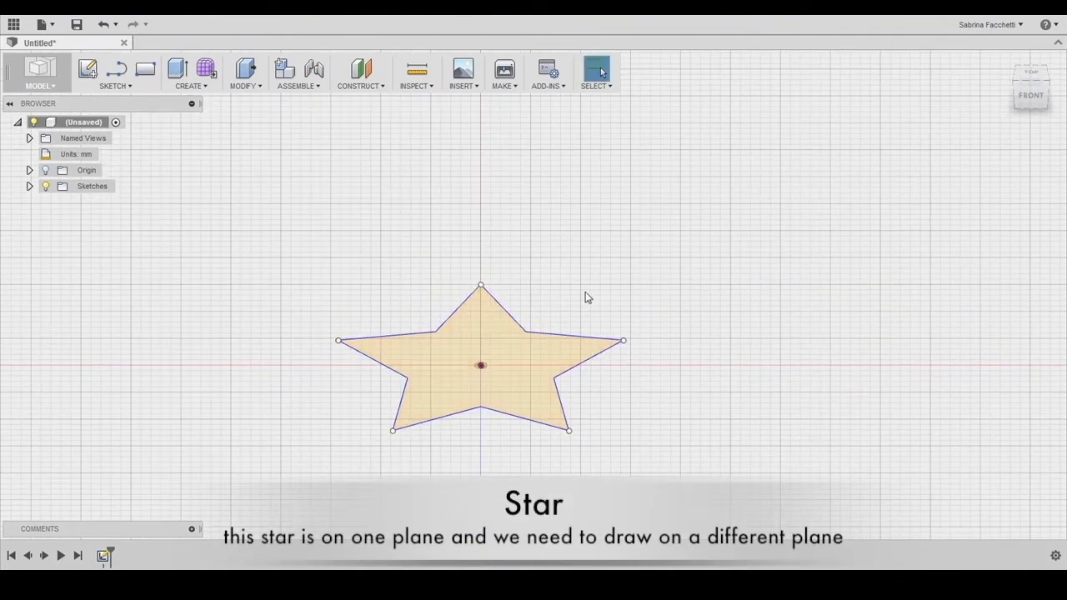
left_click(358, 90)
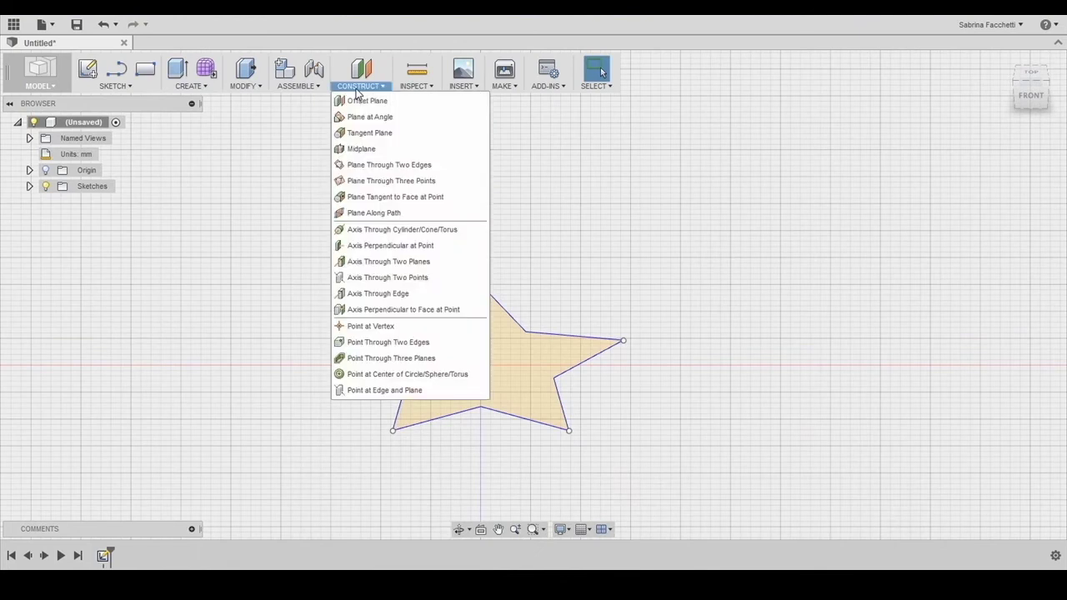
left_click(358, 98)
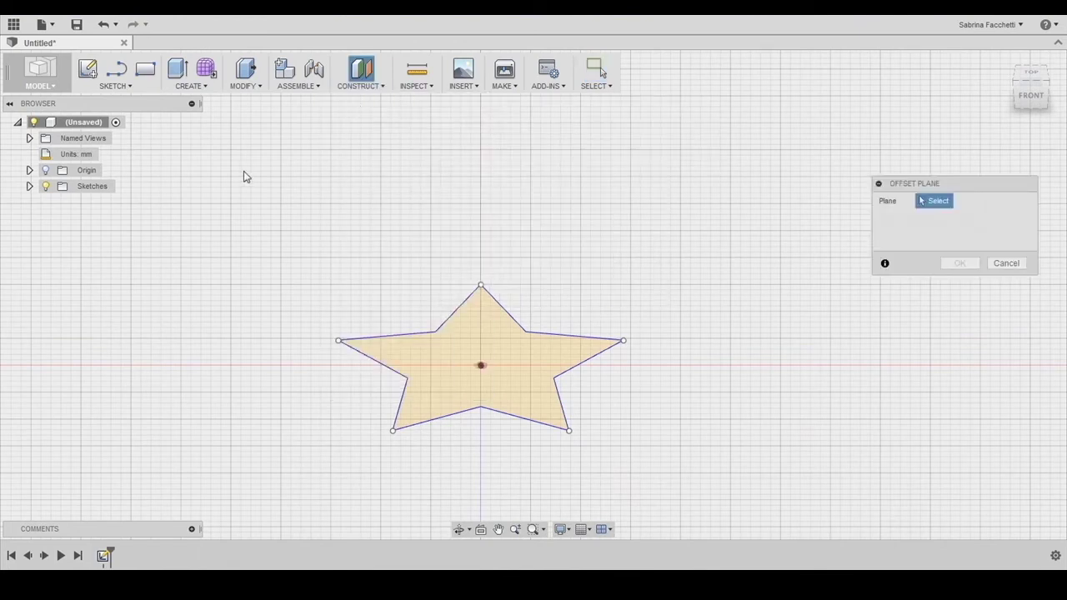
left_click(29, 170)
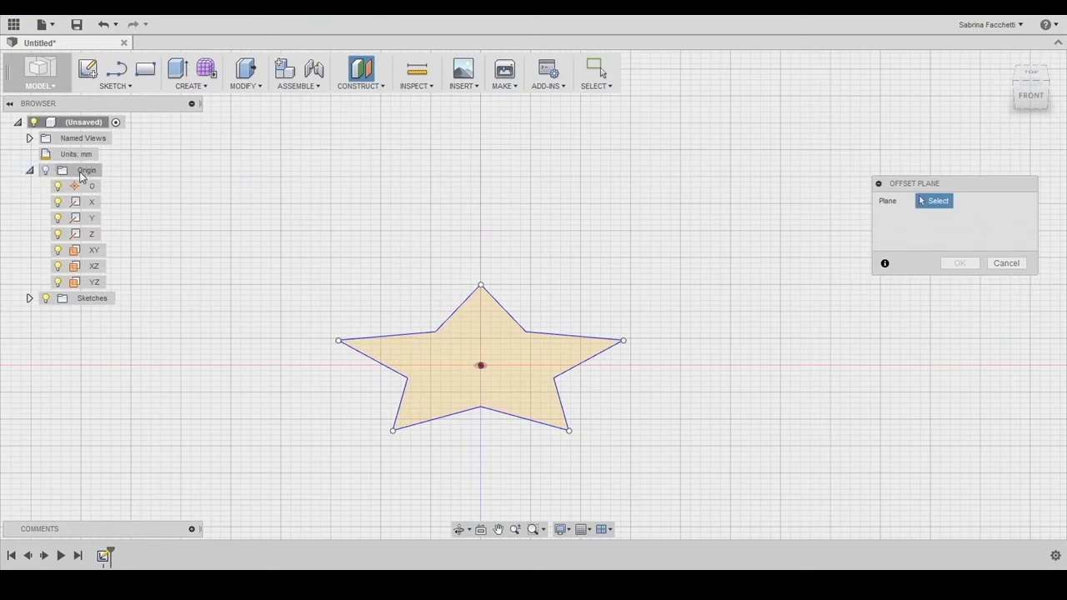
left_click(81, 266)
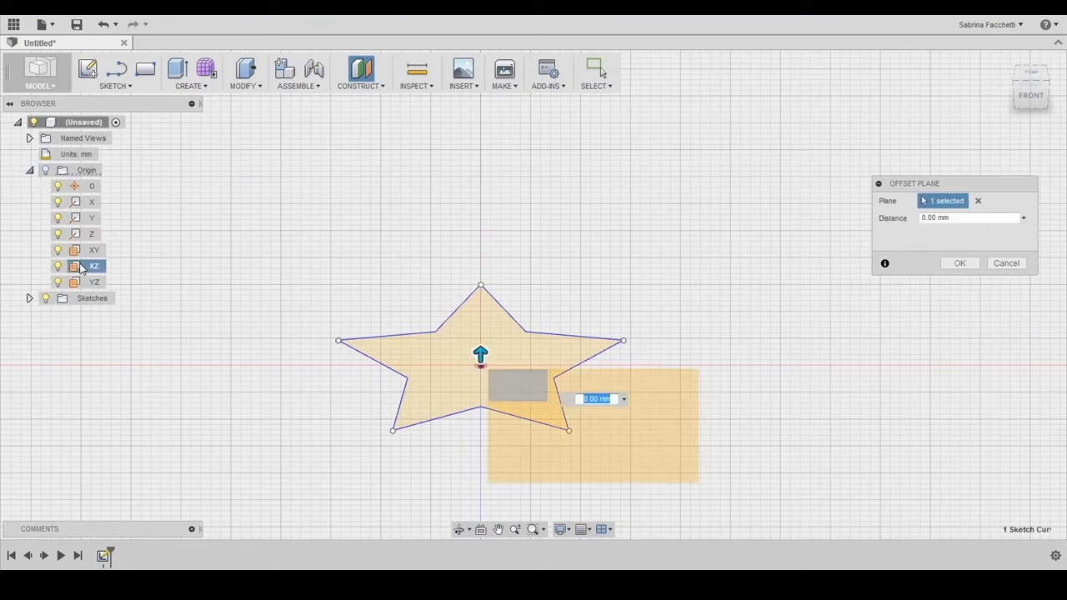
type("3")
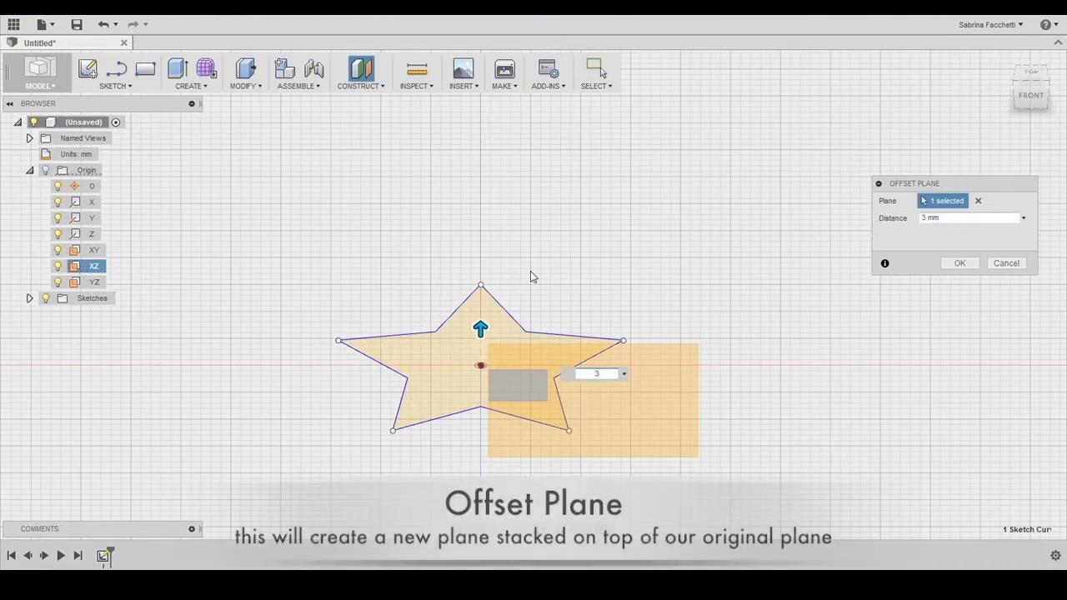
left_click(961, 263)
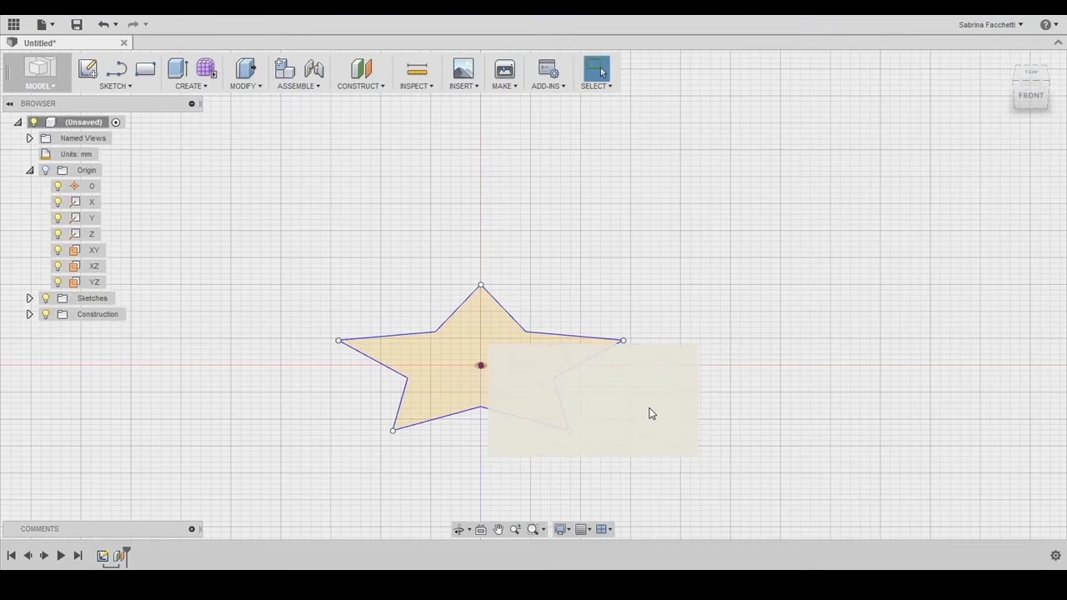
Sketch a single point at the star's centre on the offset plane and finish the sketch.
left_click(120, 87)
left_click(111, 254)
left_click(111, 252)
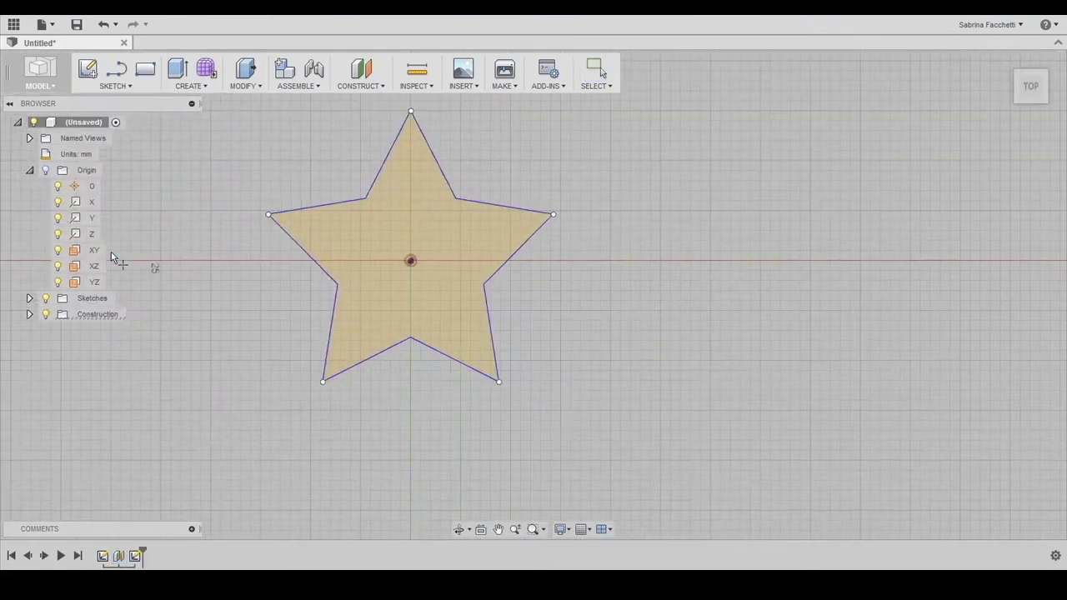
left_click(410, 263)
left_click(652, 70)
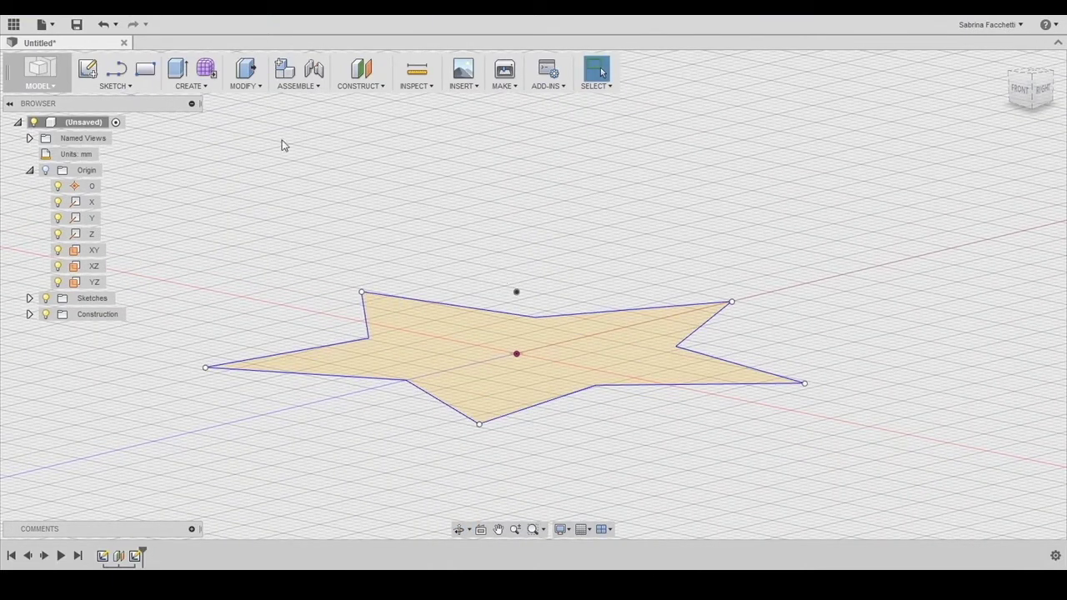
Loft from the star profile up to the raised point to form a faceted solid.
left_click(190, 88)
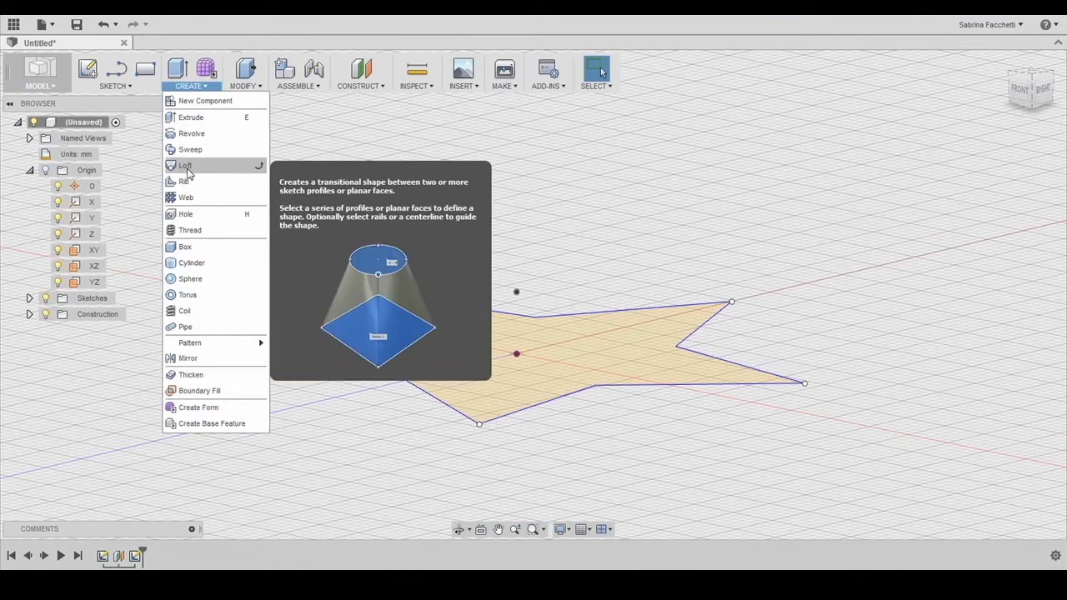
left_click(186, 167)
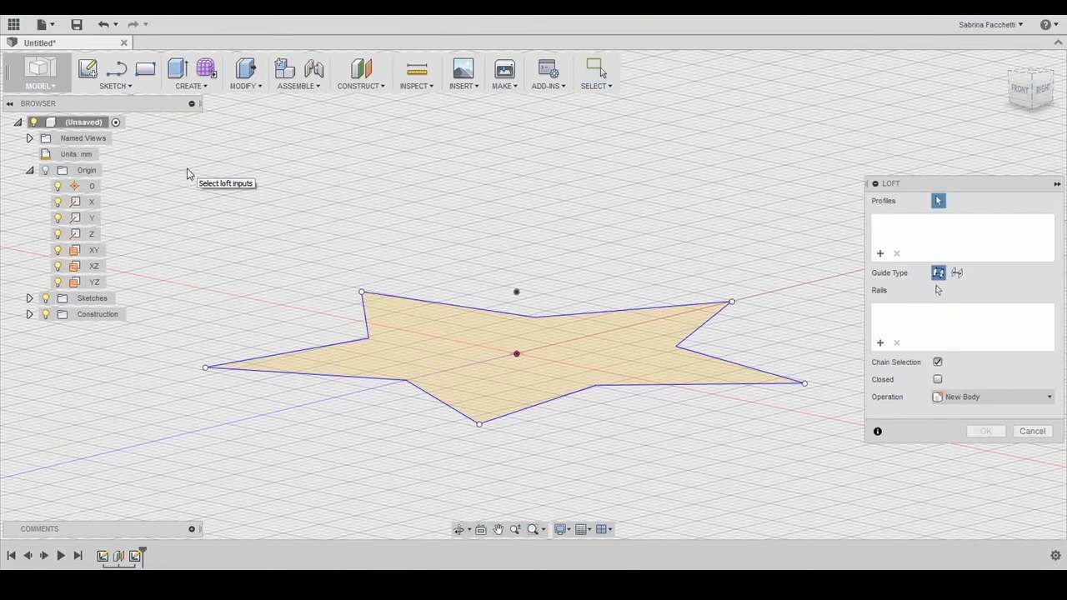
left_click(442, 345)
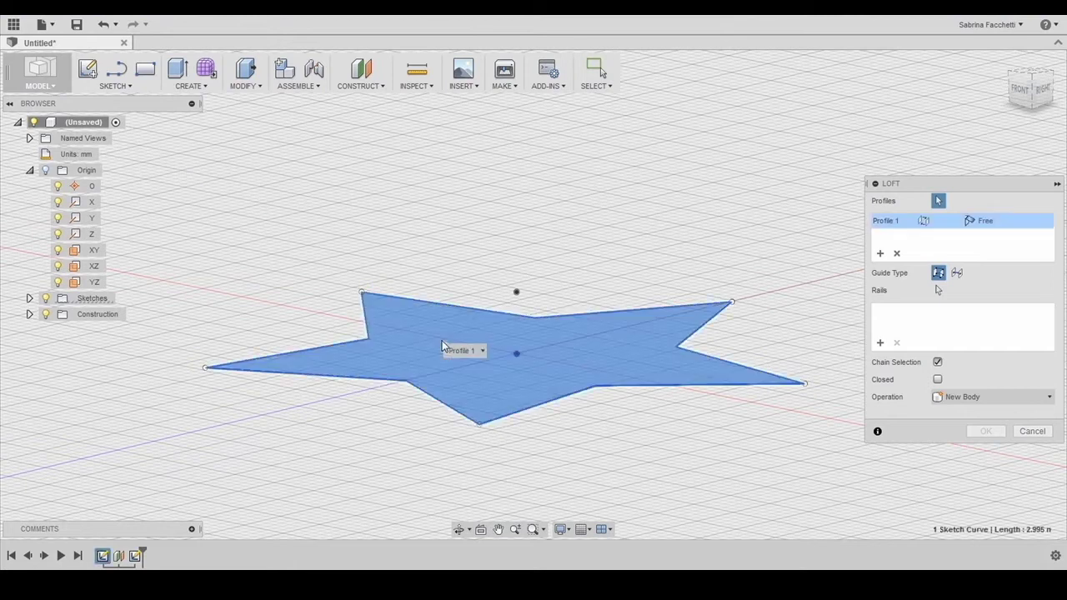
left_click(518, 294)
left_click(985, 432)
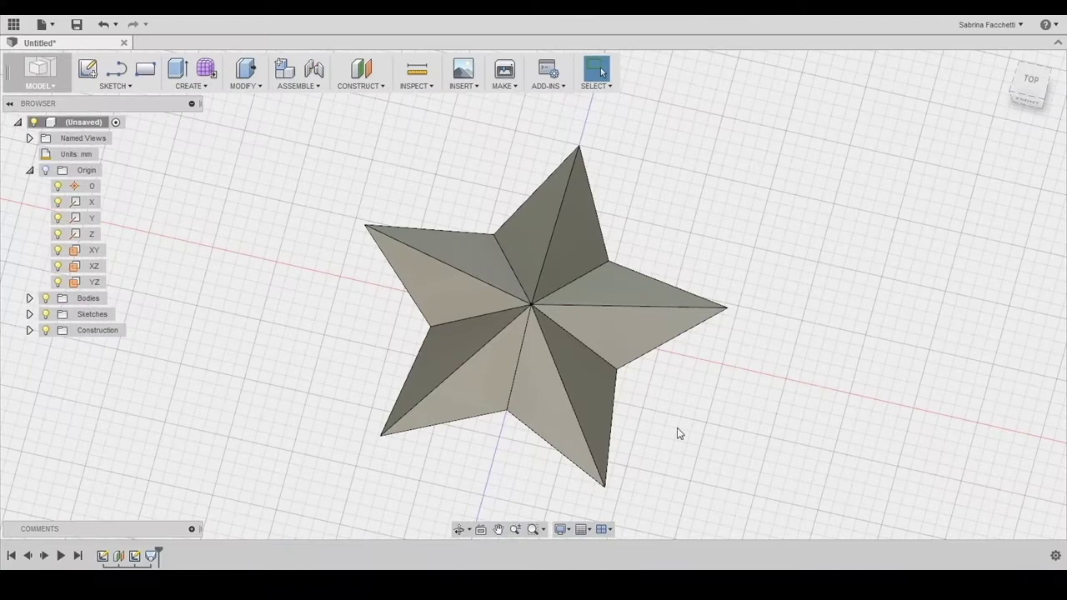
Start a Mirror and select all eleven faceted faces of the star.
middle_click_drag(680, 433, 649, 327, "shift")
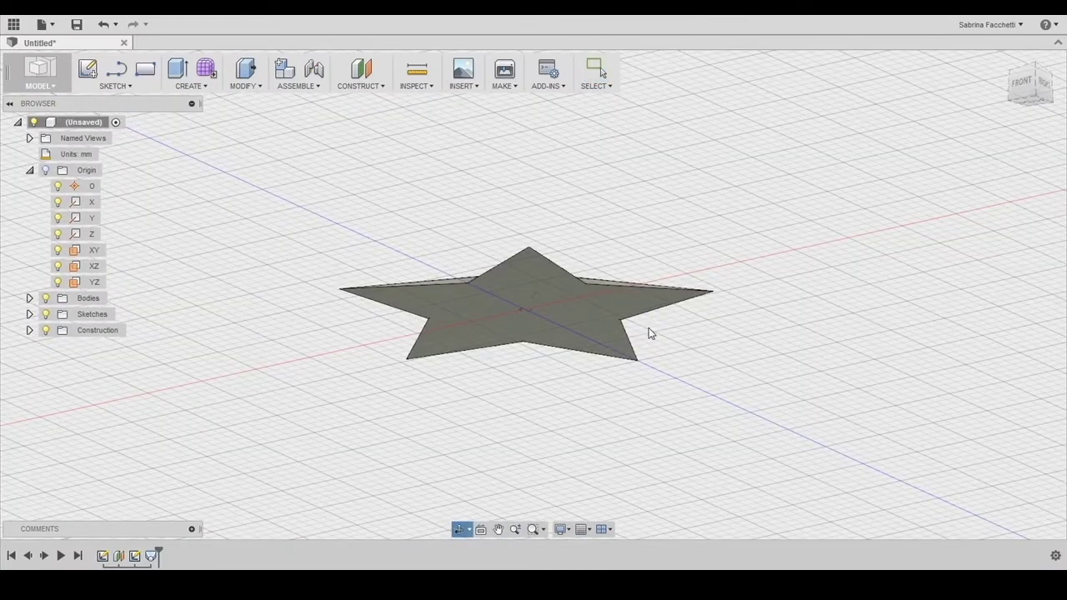
key("Escape")
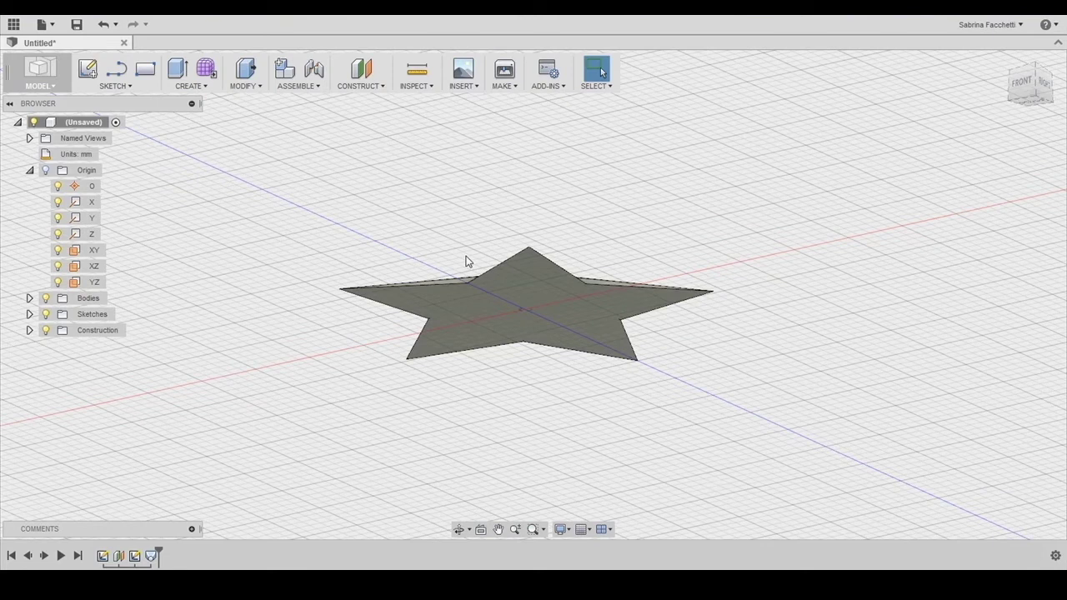
middle_click_drag(467, 261, 469, 262, "shift")
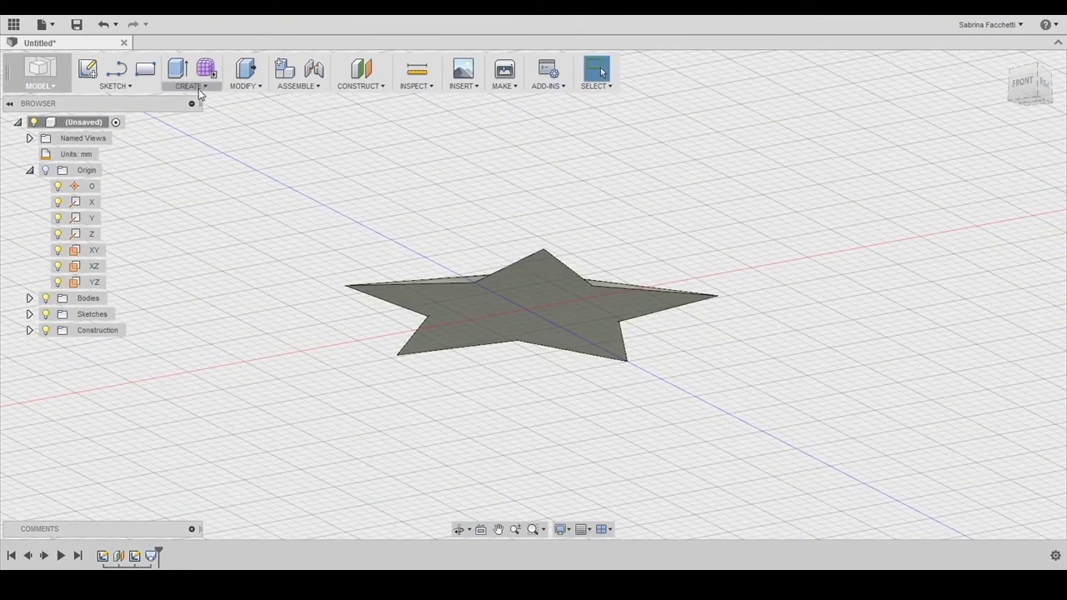
left_click(197, 88)
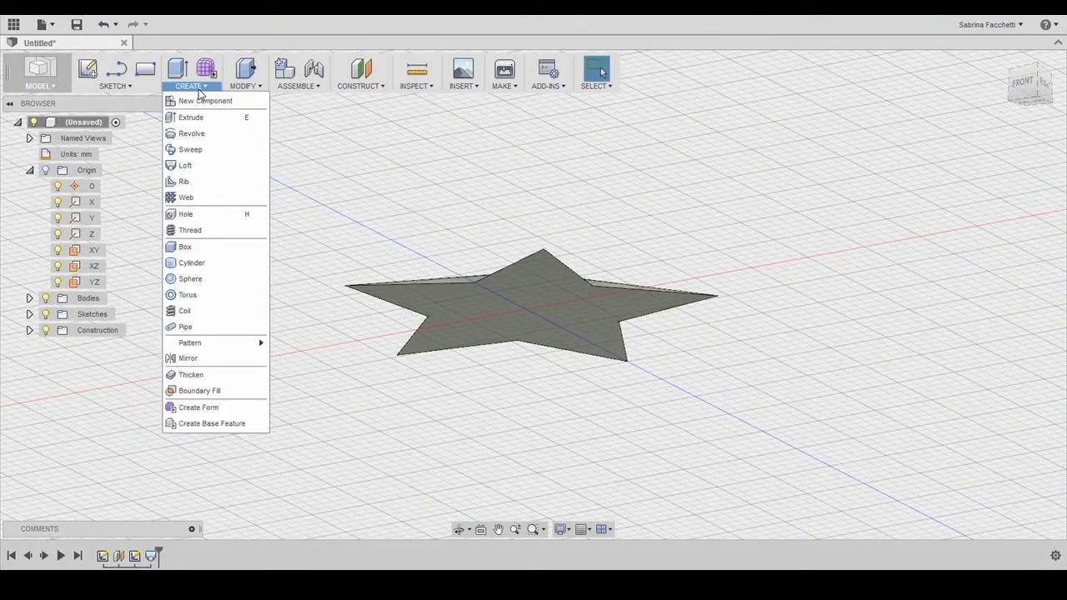
left_click(189, 361)
left_click(539, 285)
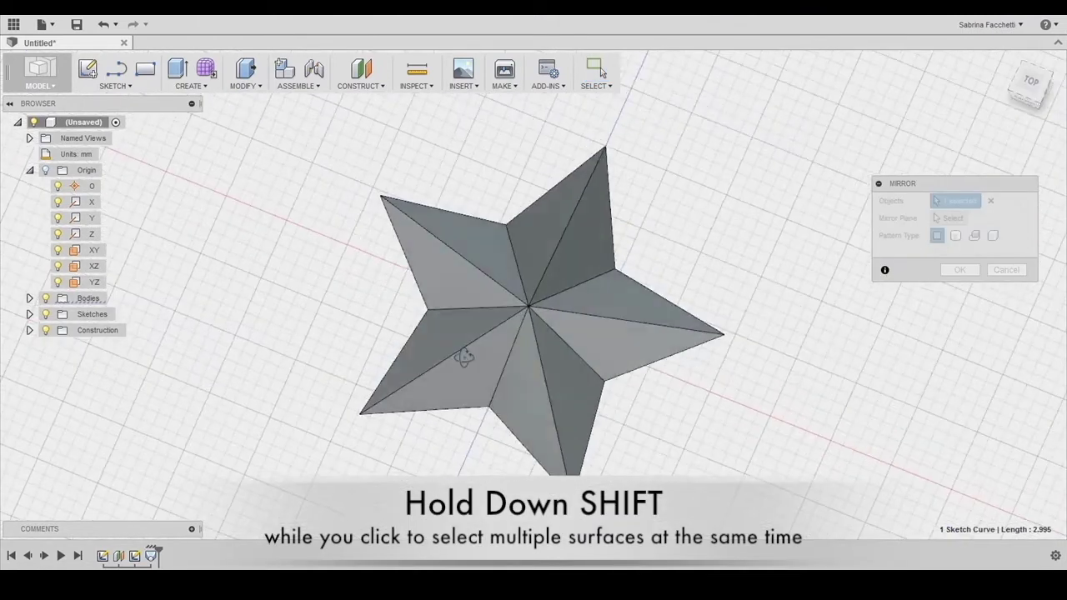
left_click(540, 371, "shift")
left_click(576, 392, "shift")
left_click(589, 346, "shift")
left_click(634, 305, "shift")
left_click(600, 251, "shift")
left_click(529, 223, "shift")
left_click(492, 251, "shift")
left_click(463, 266, "shift")
left_click(450, 329, "shift")
left_click(481, 386, "shift")
Set the XZ plane as the mirror plane and check the preview.
middle_click_drag(638, 431, 649, 368, "shift")
left_click(949, 220)
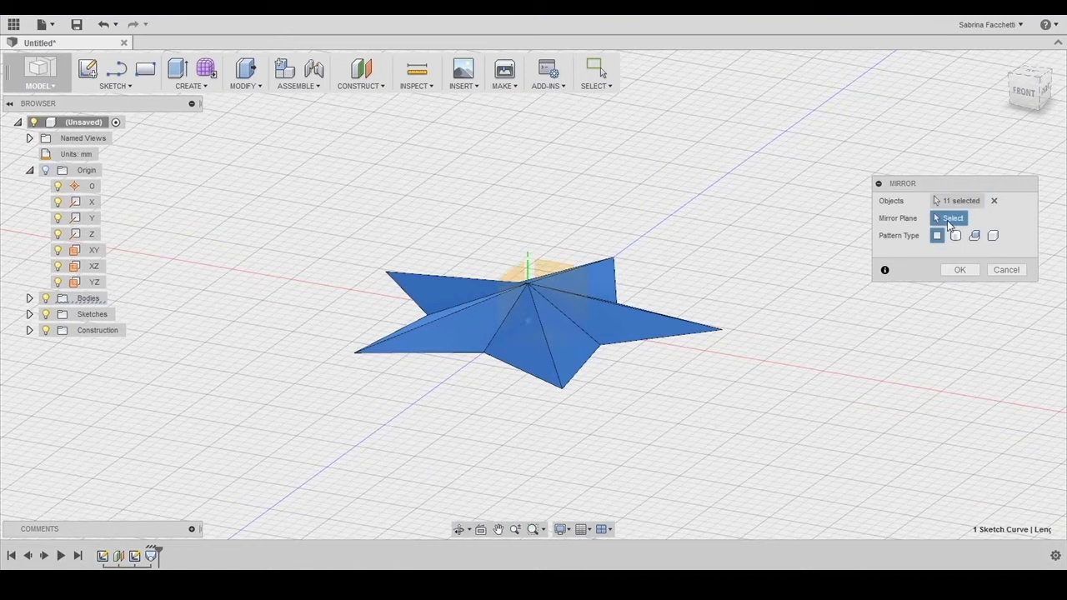
left_click(93, 266)
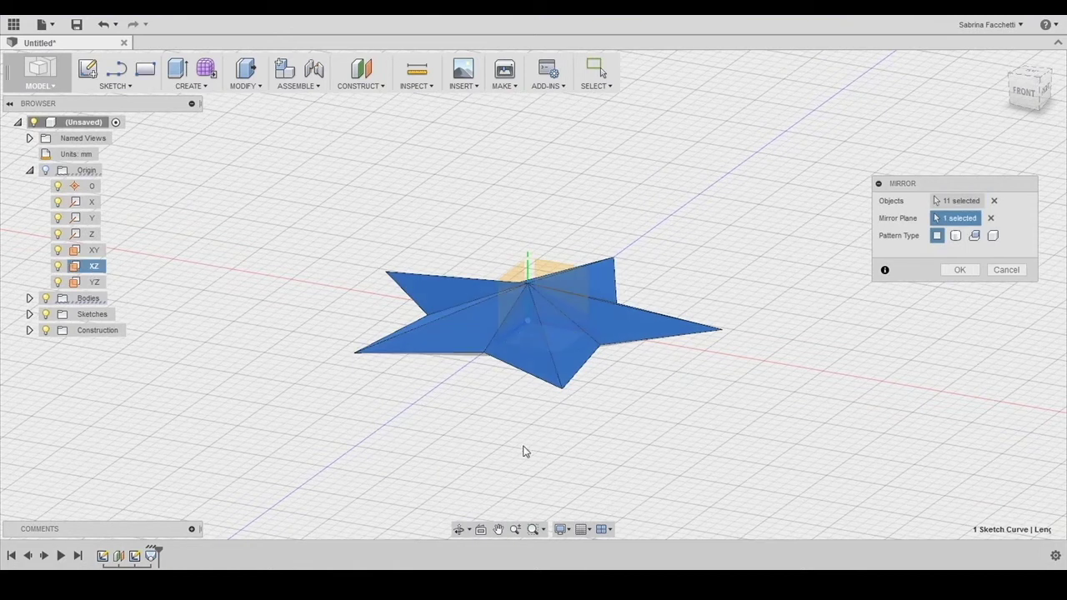
middle_click_drag(507, 467, 658, 357, "shift")
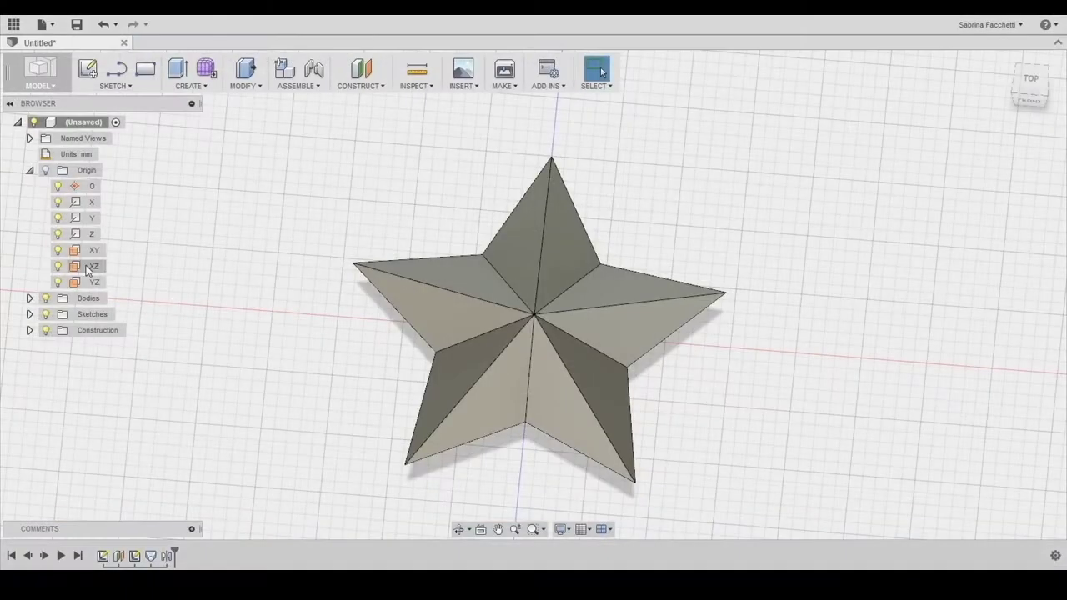
On the XZ plane, sketch a 2 mm diameter circle on the star's top arm.
left_click(88, 267)
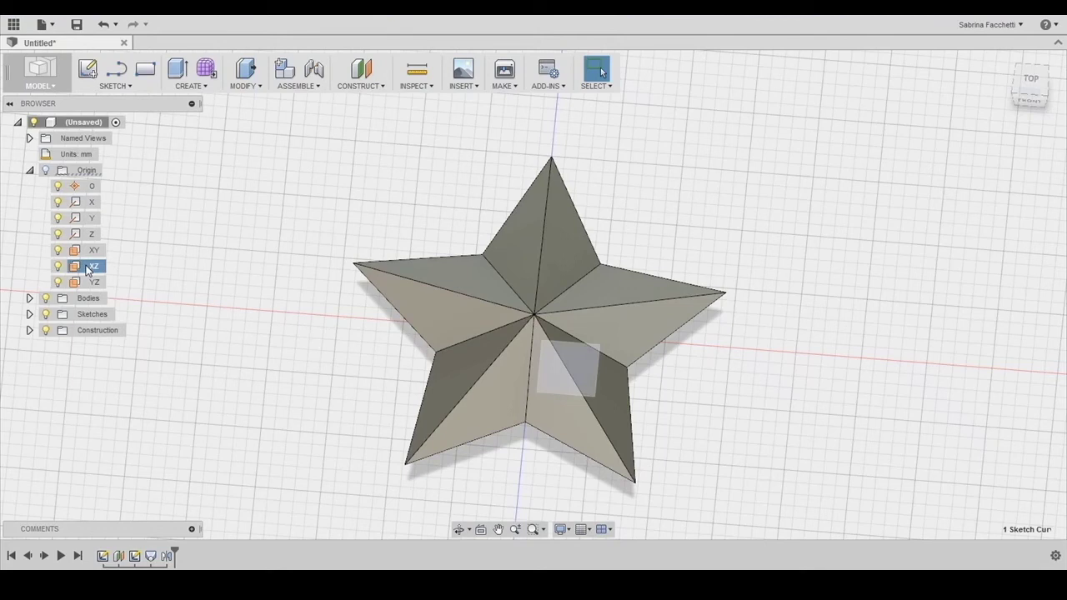
left_click(113, 87)
mouse_move(109, 147)
left_click(207, 152)
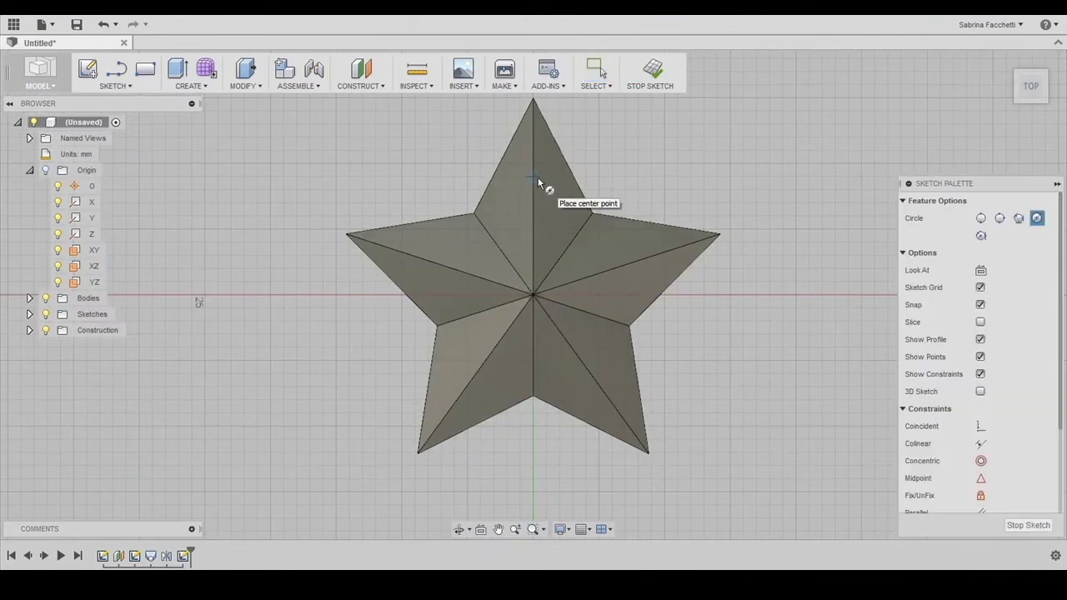
left_click(538, 177)
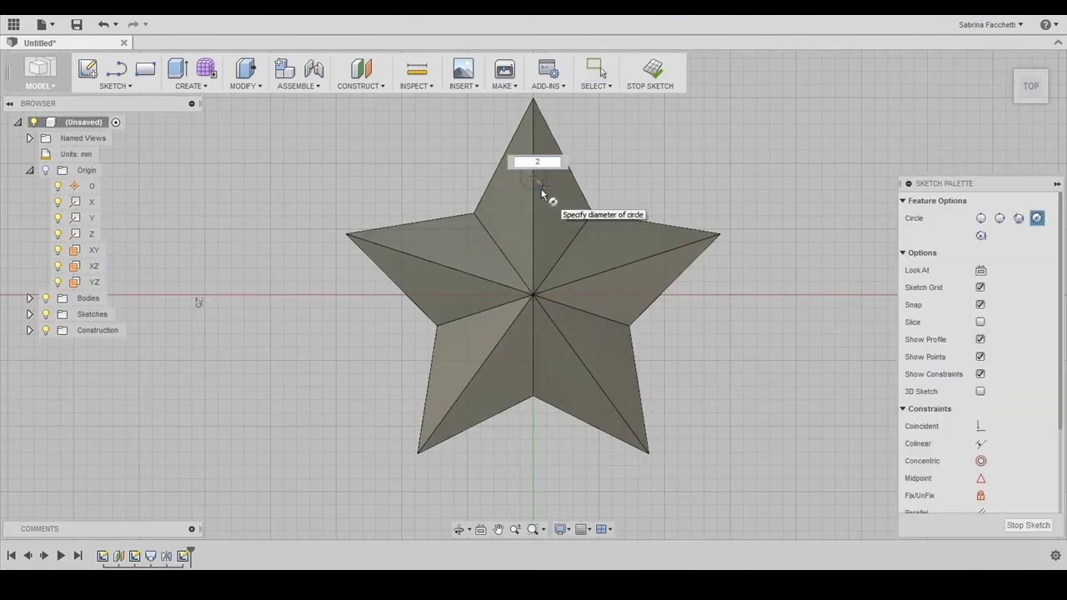
type("2")
key("Return")
key("Escape")
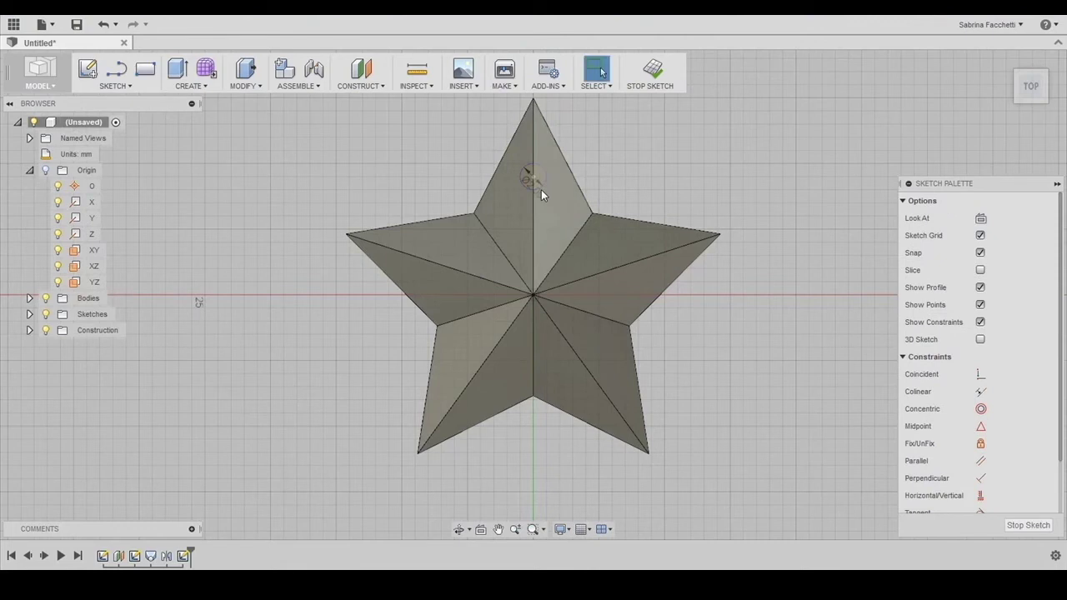
left_click(190, 86)
left_click(188, 118)
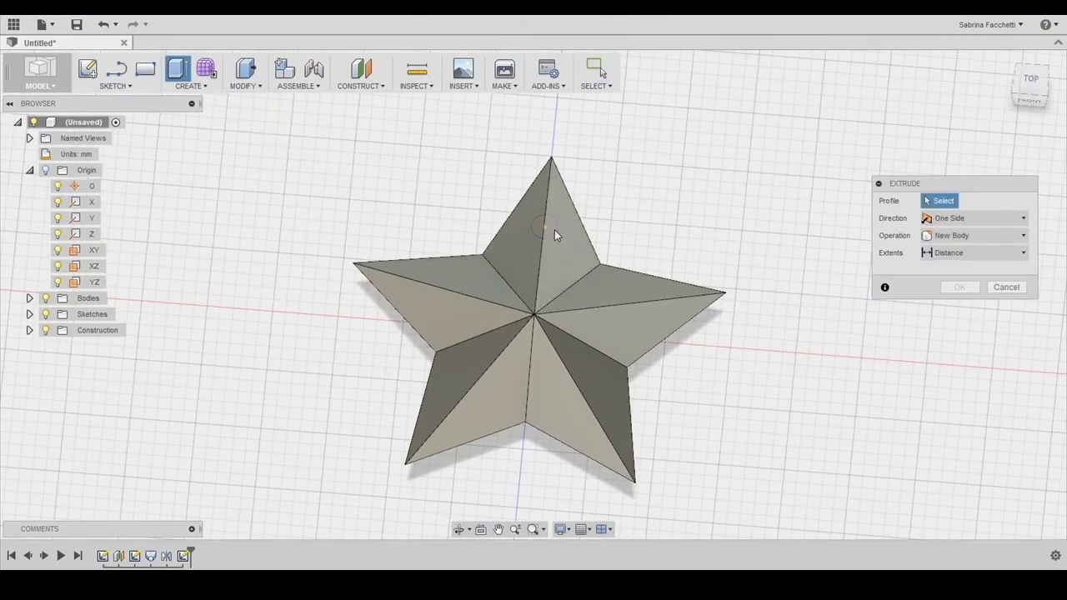
Cut the 2 mm circle through the top arm with a two-sided 3 mm extrude.
scroll(549, 230, "up", 4)
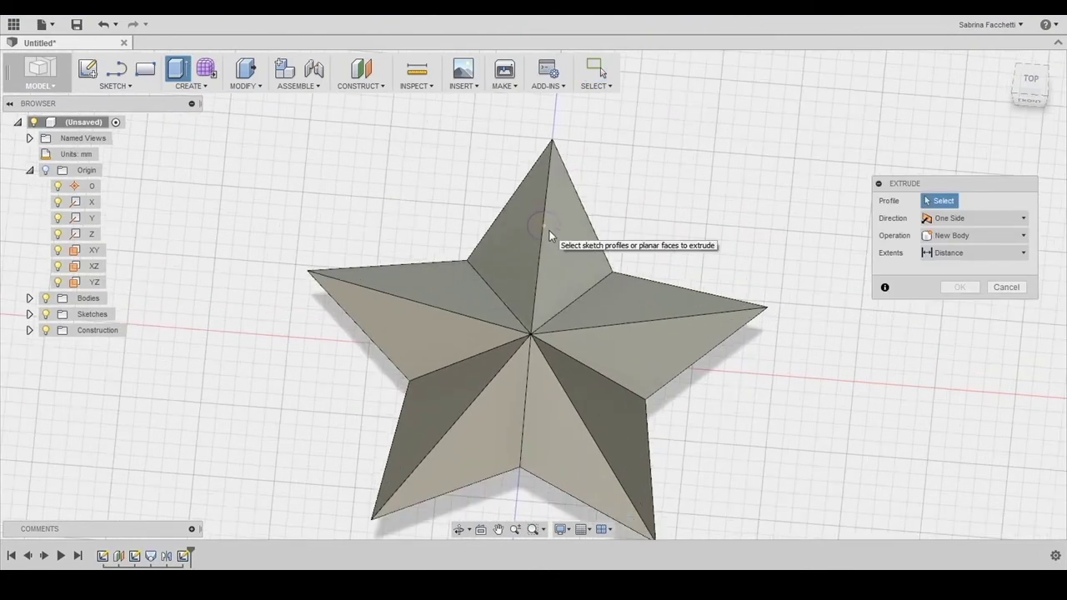
left_click(595, 87)
mouse_move(605, 169)
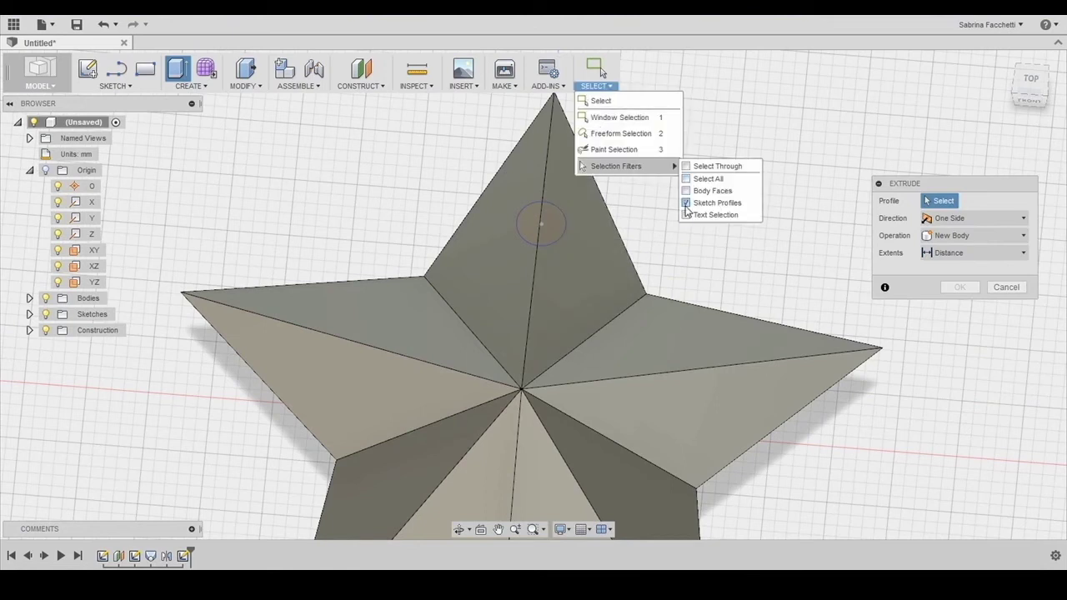
left_click(563, 228)
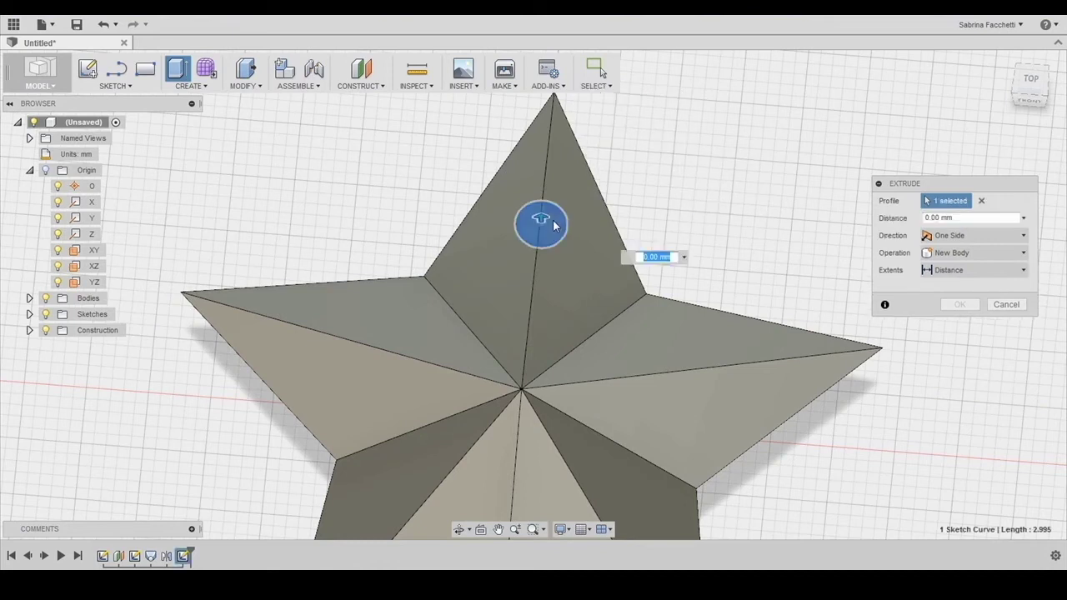
middle_click_drag(584, 305, 863, 271, "shift")
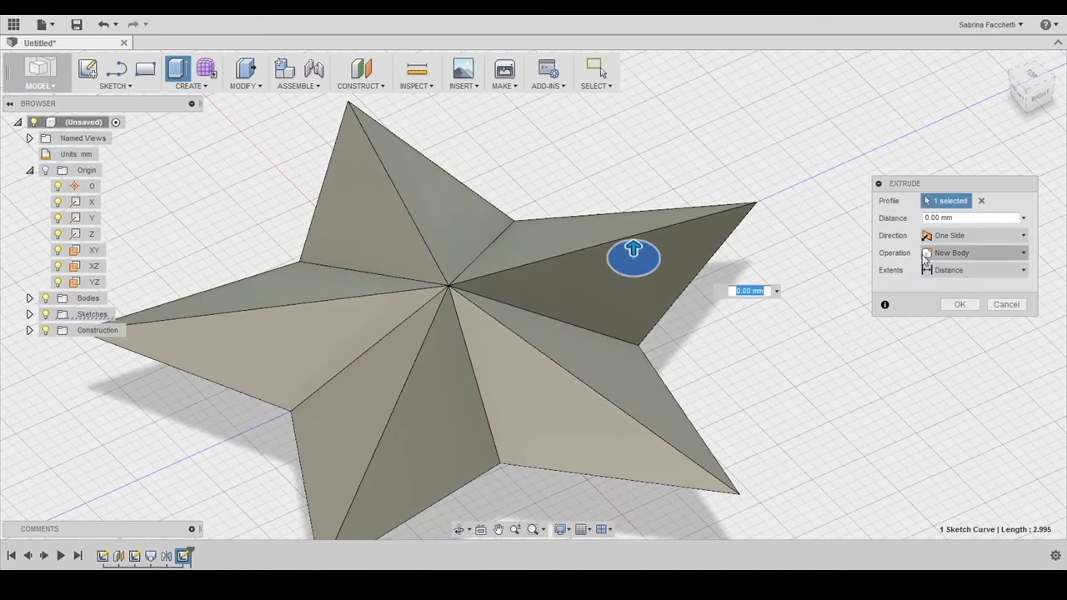
type("3")
left_click(979, 254)
left_click(976, 286)
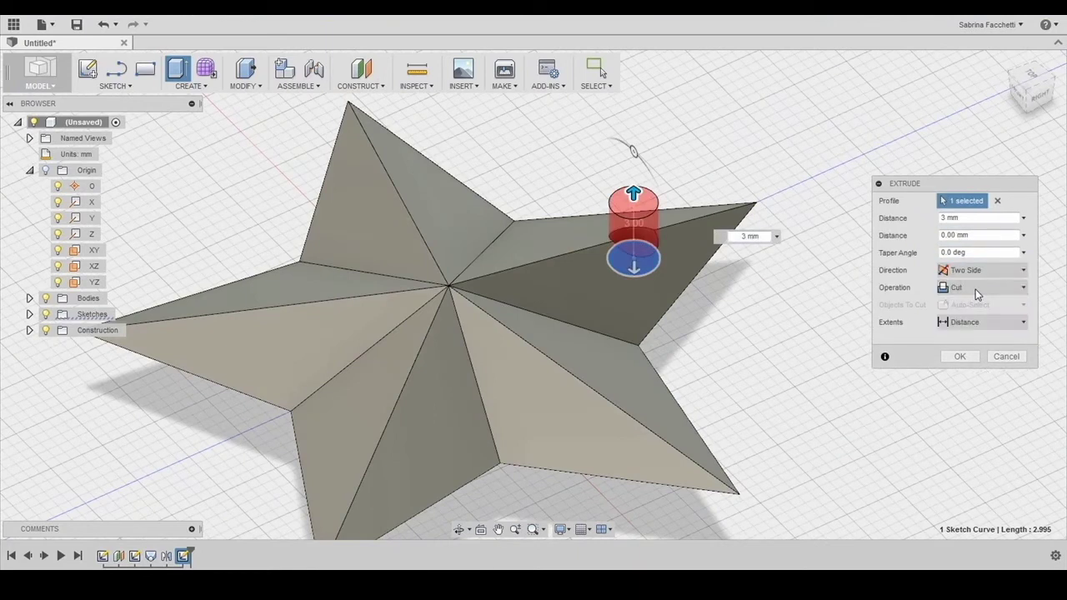
left_click(976, 235)
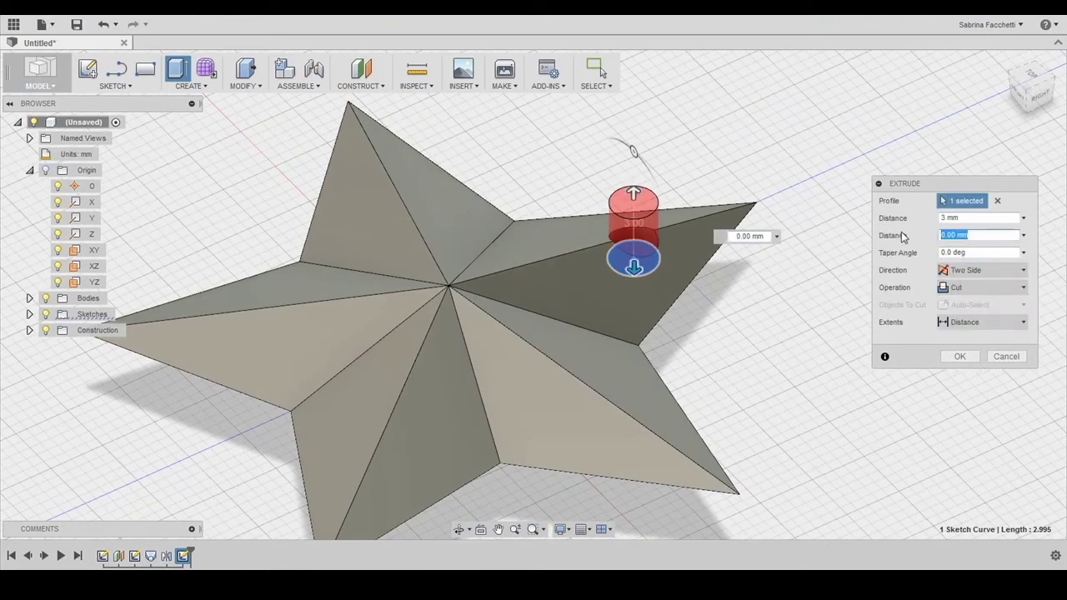
type("3")
left_click(960, 356)
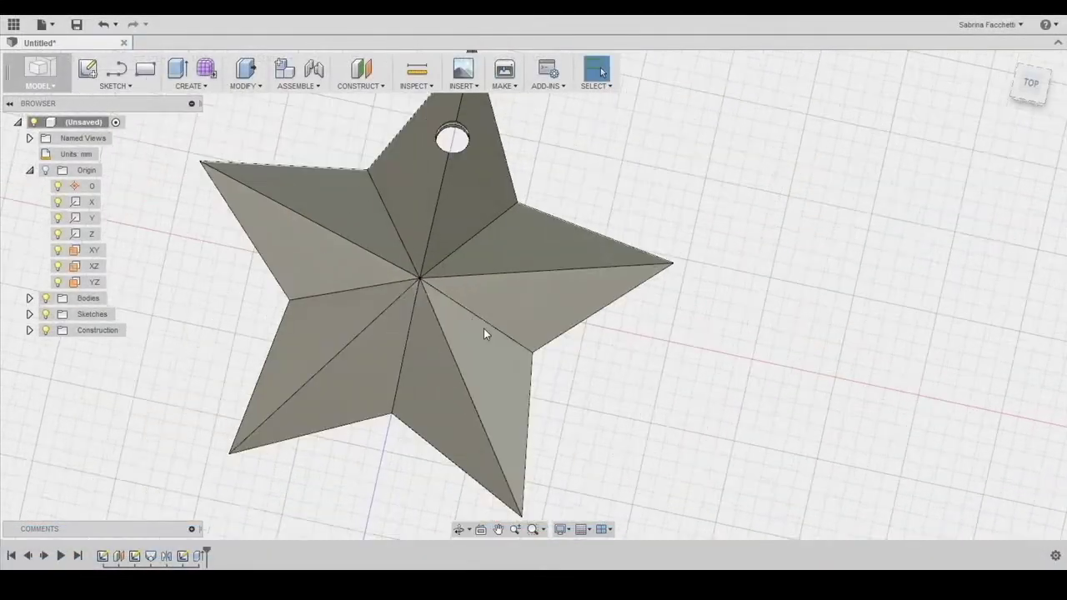
Fillet both edges of the chain hole with a 0.25 mm radius.
middle_click_drag(483, 333, 498, 237, "shift")
scroll(500, 251, "up", 3)
scroll(504, 254, "up", 2)
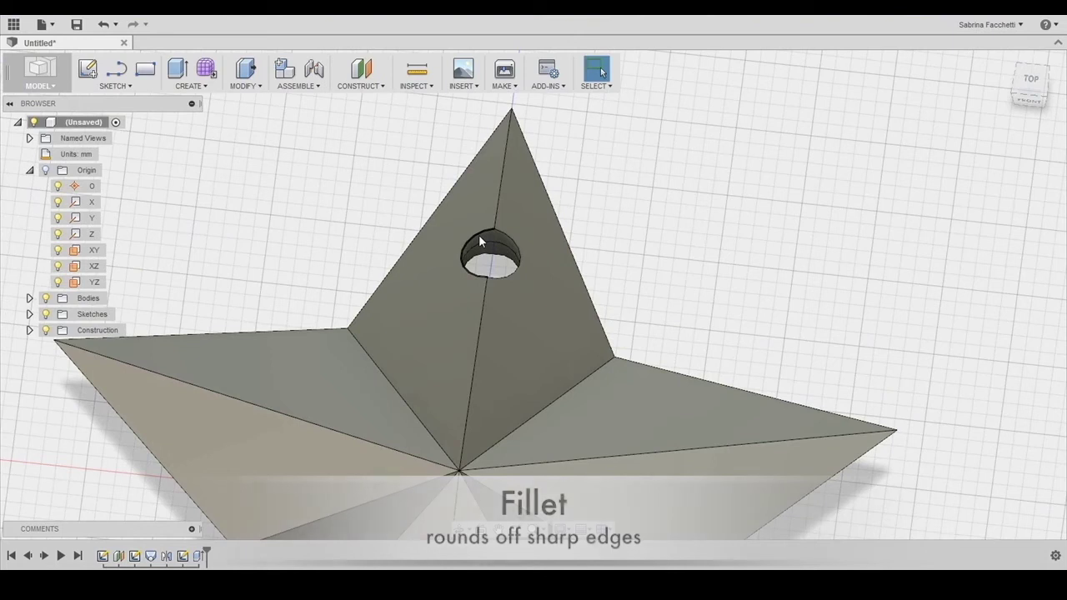
left_click(254, 87)
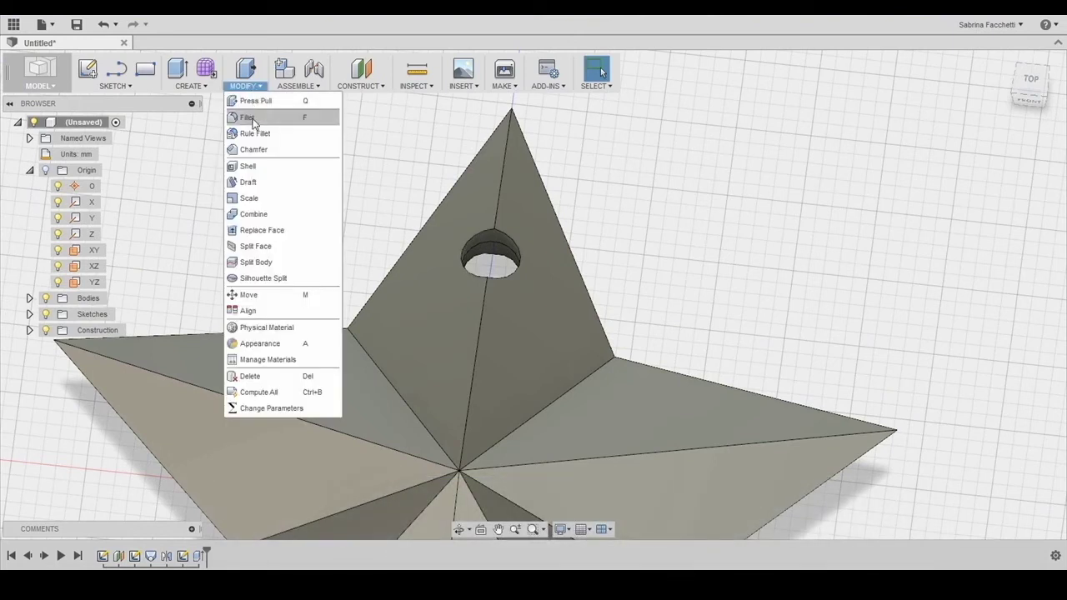
left_click(251, 118)
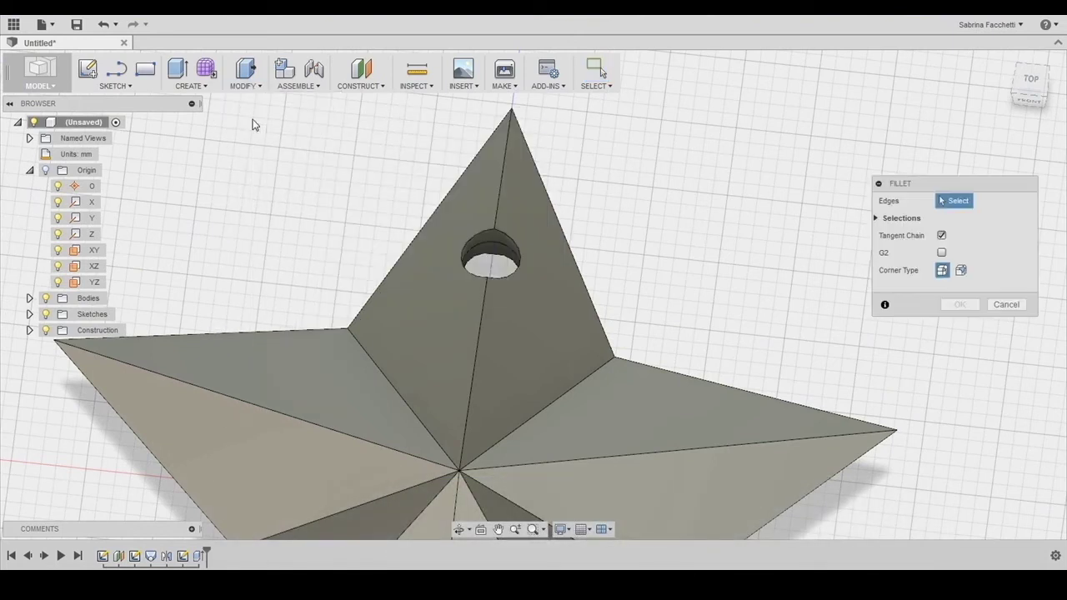
left_click(492, 231)
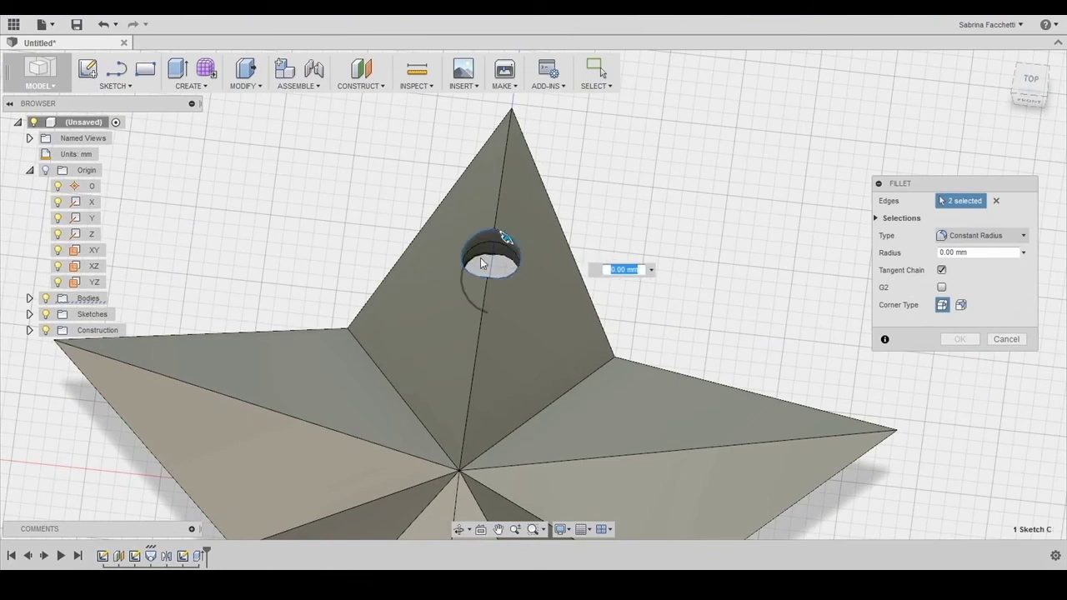
left_click(506, 267)
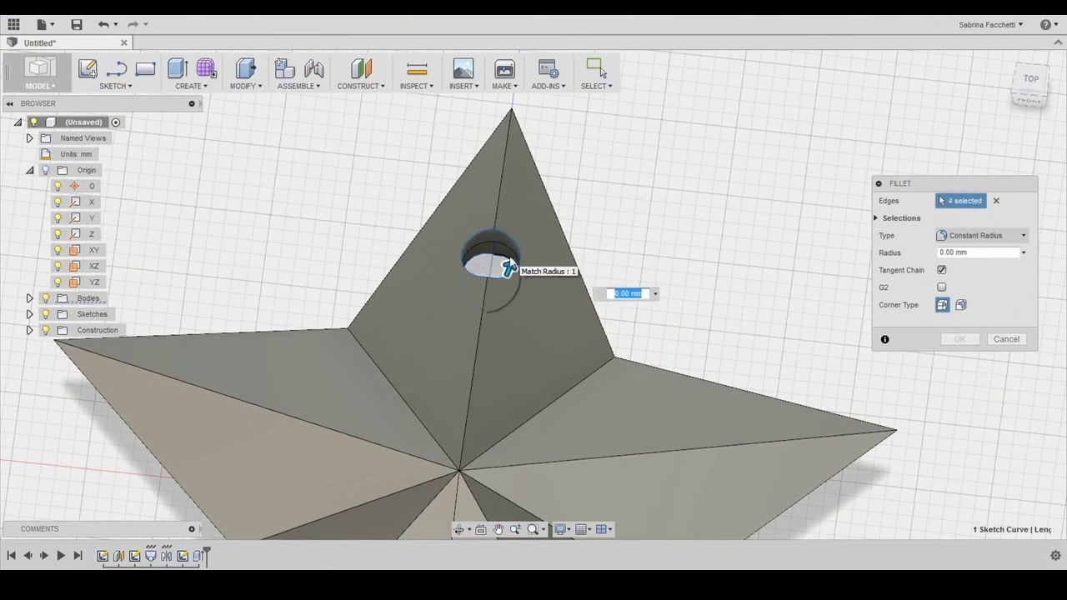
type("0.25")
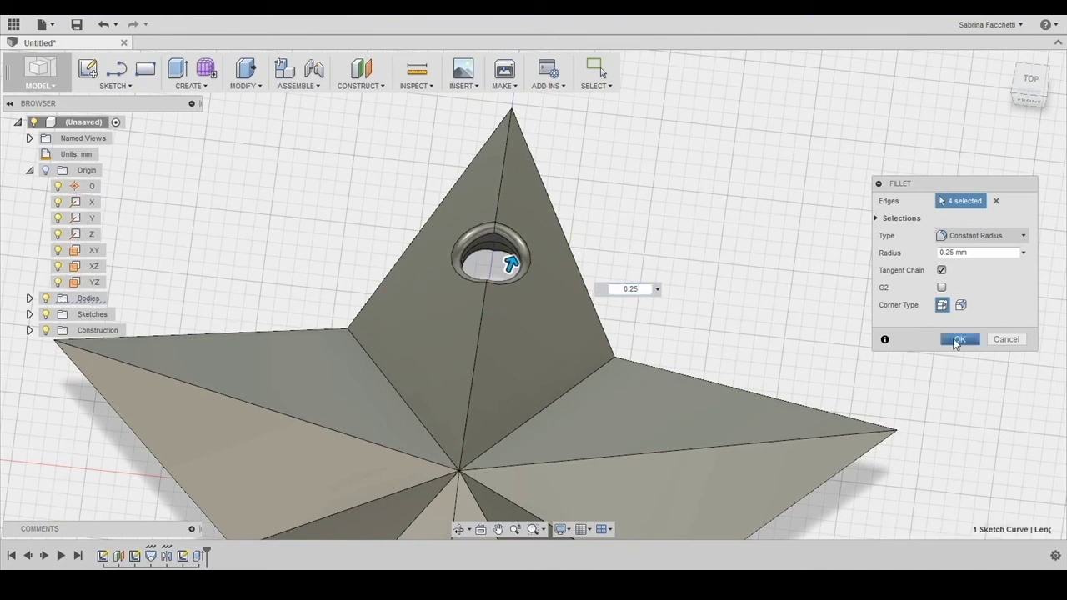
left_click(959, 339)
scroll(753, 159, "down", 2)
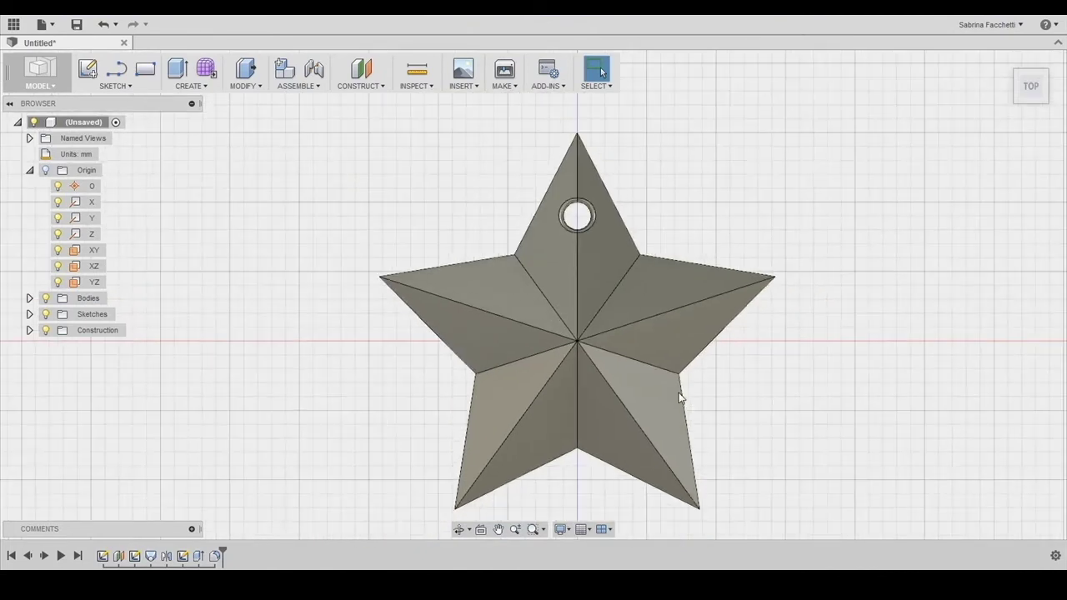
Save the untitled design to the cloud project as 'star pendant v1'.
scroll(545, 335, "down", 1)
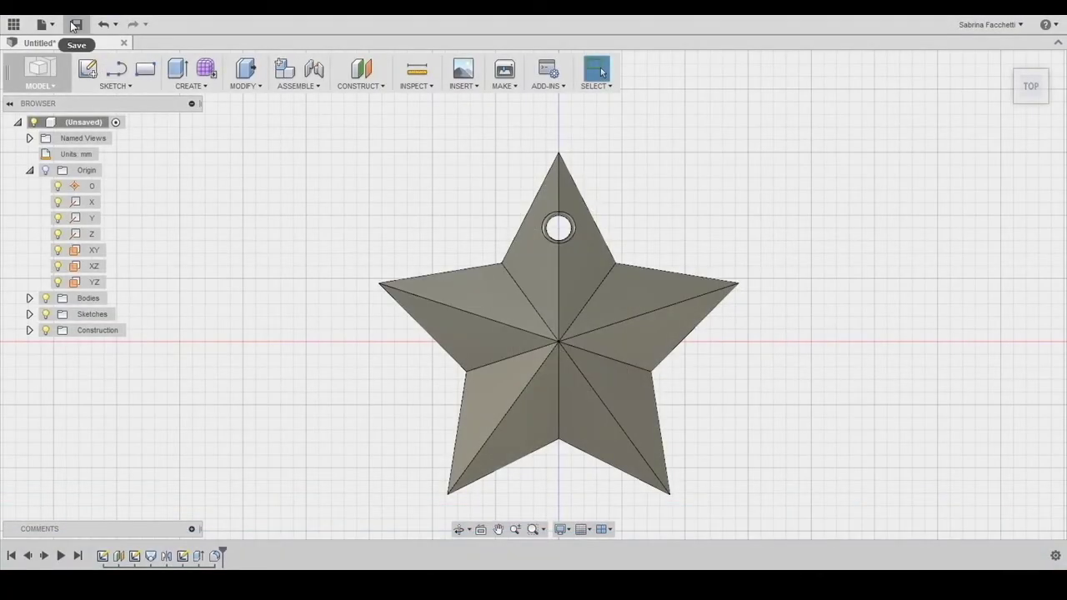
left_click(74, 25)
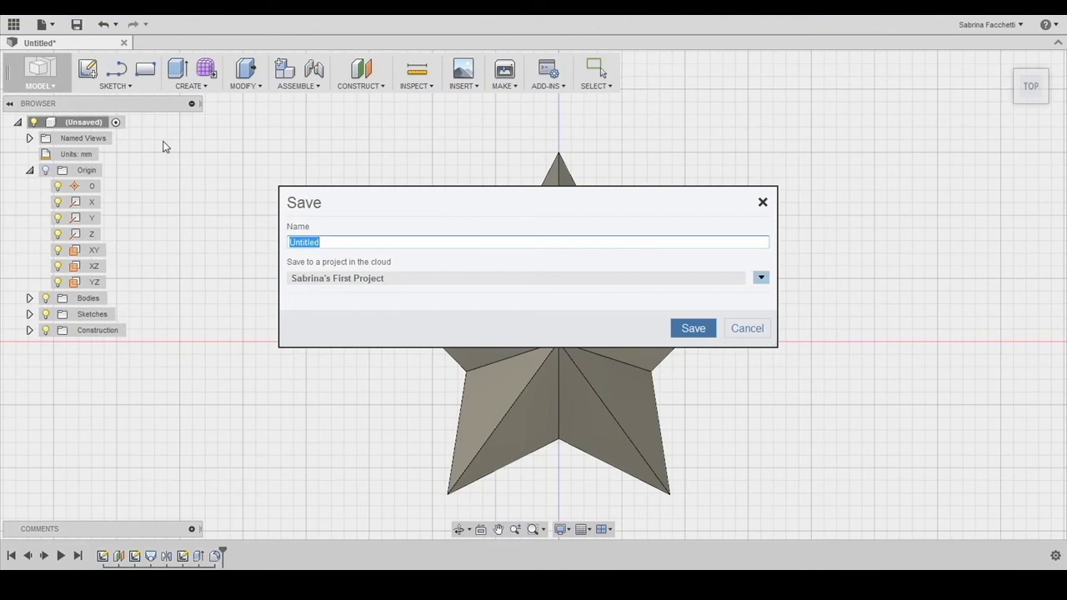
type("star pendant")
key("Return")
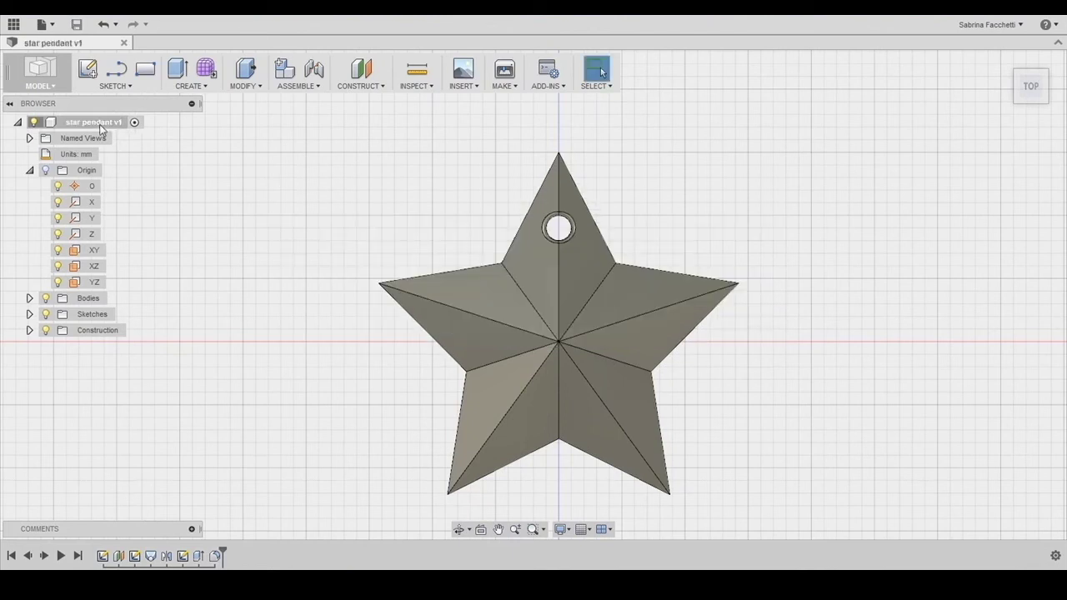
Export the whole design as a High-refinement binary STL, 'star pendant v1', to the Desktop.
right_click(81, 126)
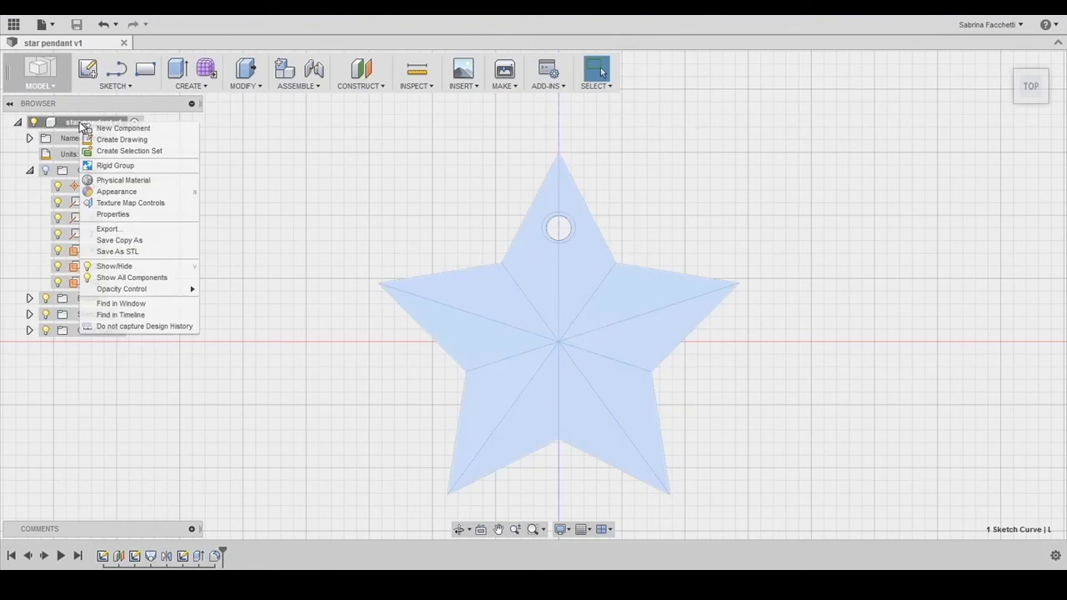
left_click(122, 254)
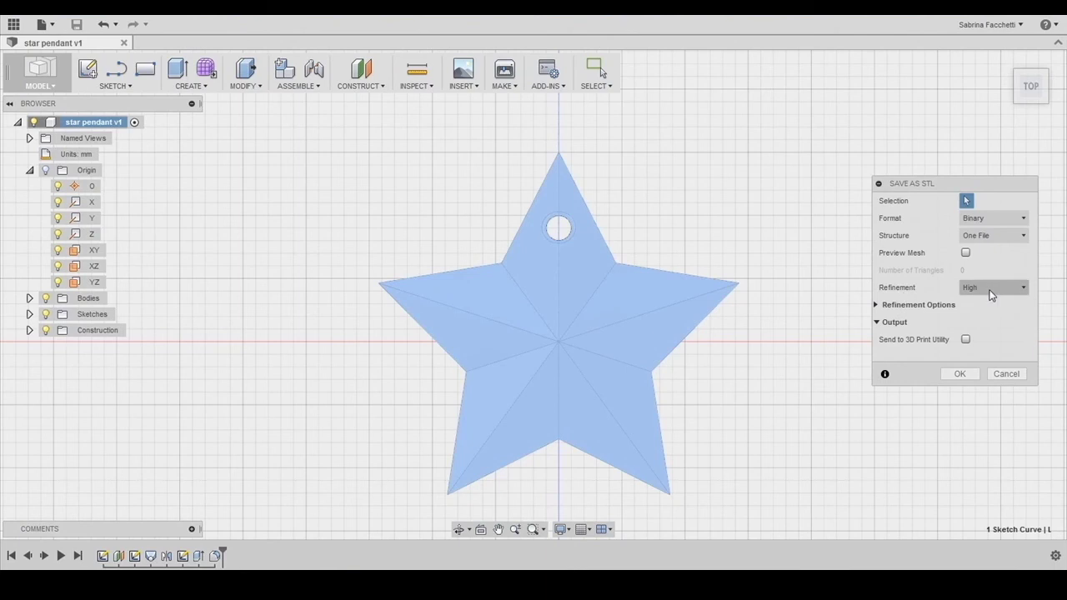
left_click(961, 375)
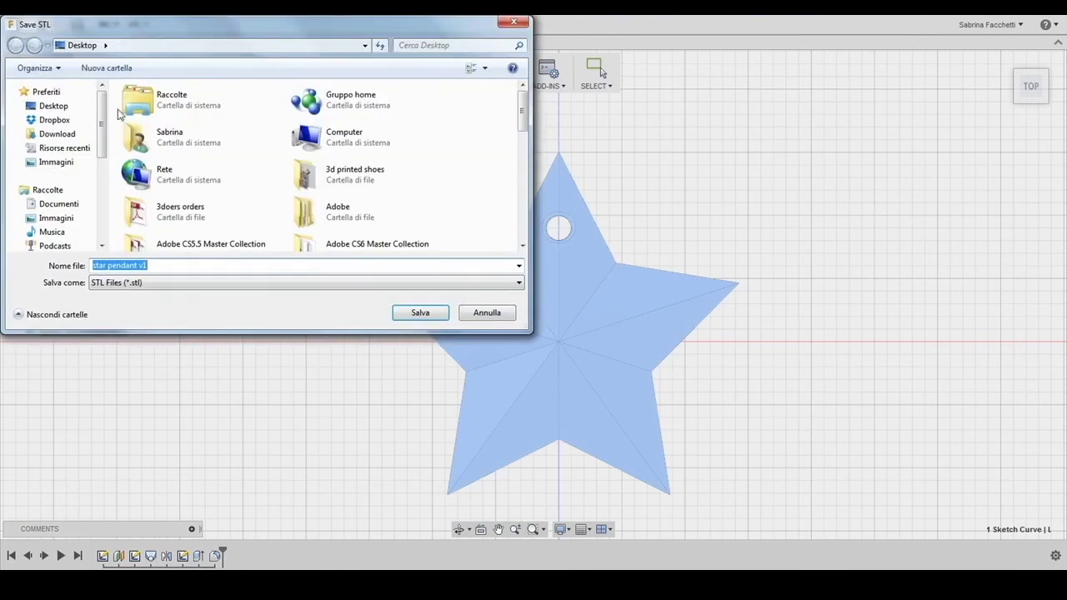
left_click(421, 315)
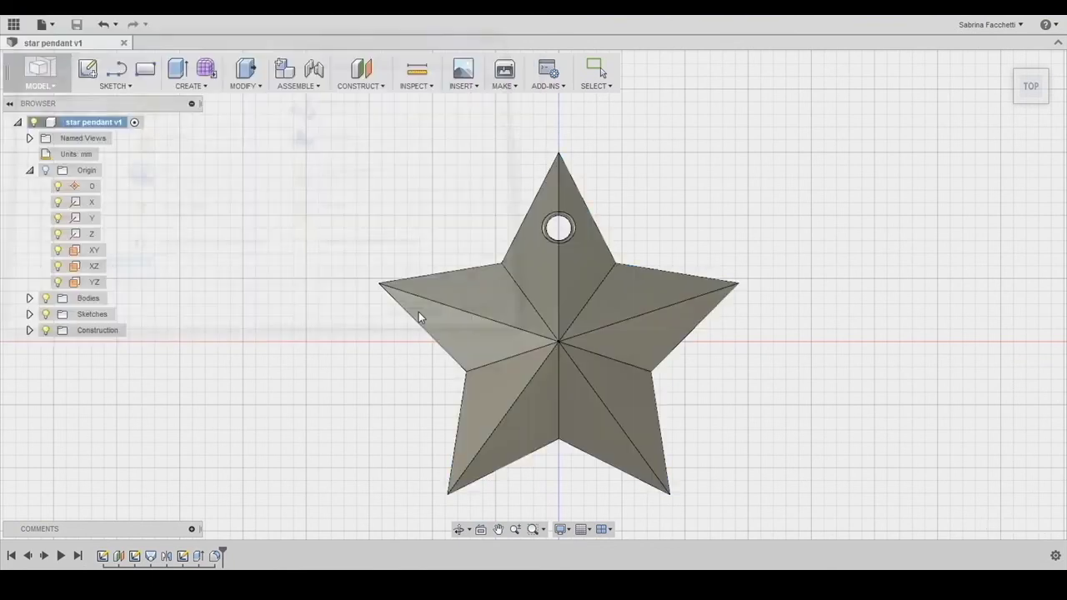